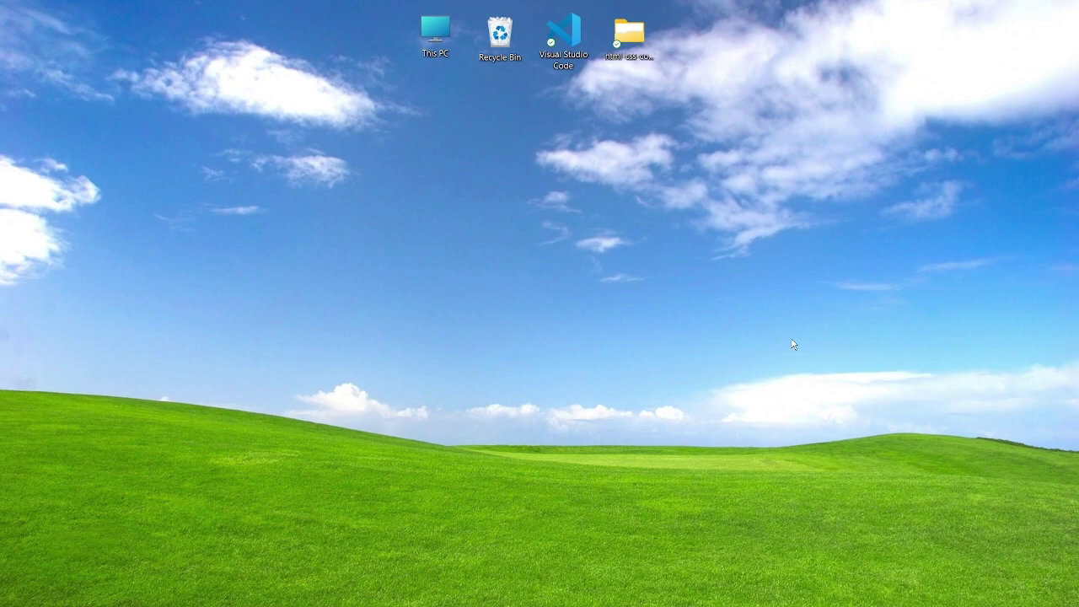
# Create a new 1280 × 1280 px document with a blank white artboard
pyautogui.moveTo(630, 601)
pyautogui.click(631, 589)
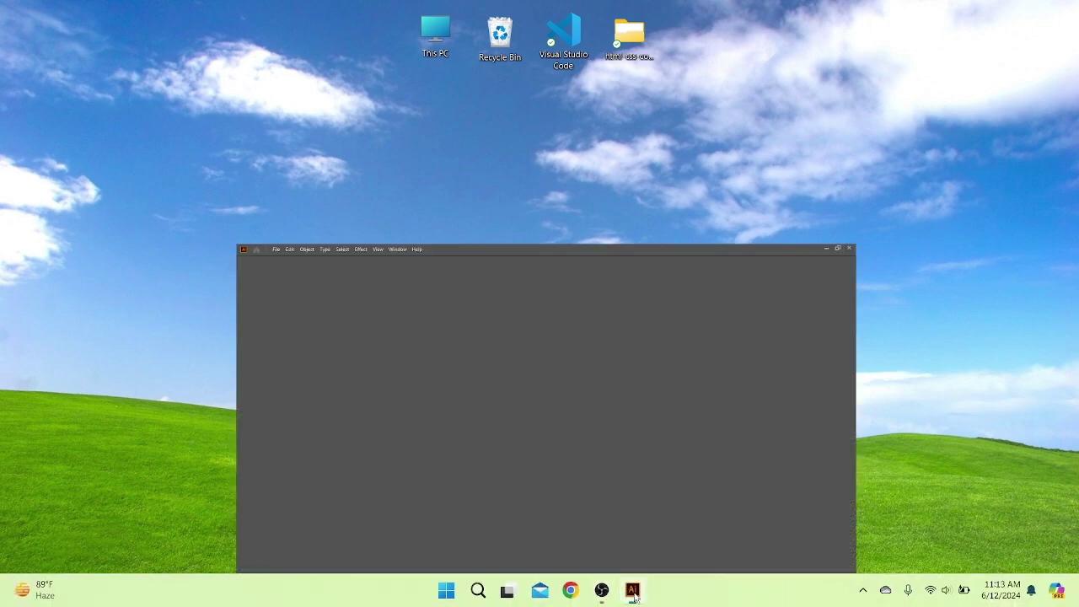
pyautogui.click(69, 10)
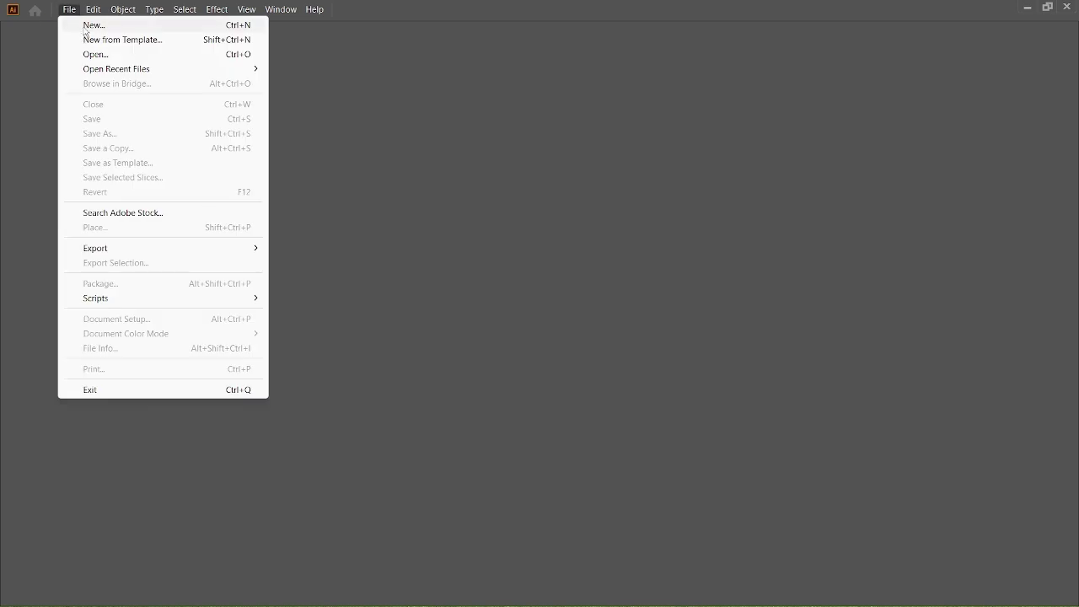
pyautogui.click(84, 25)
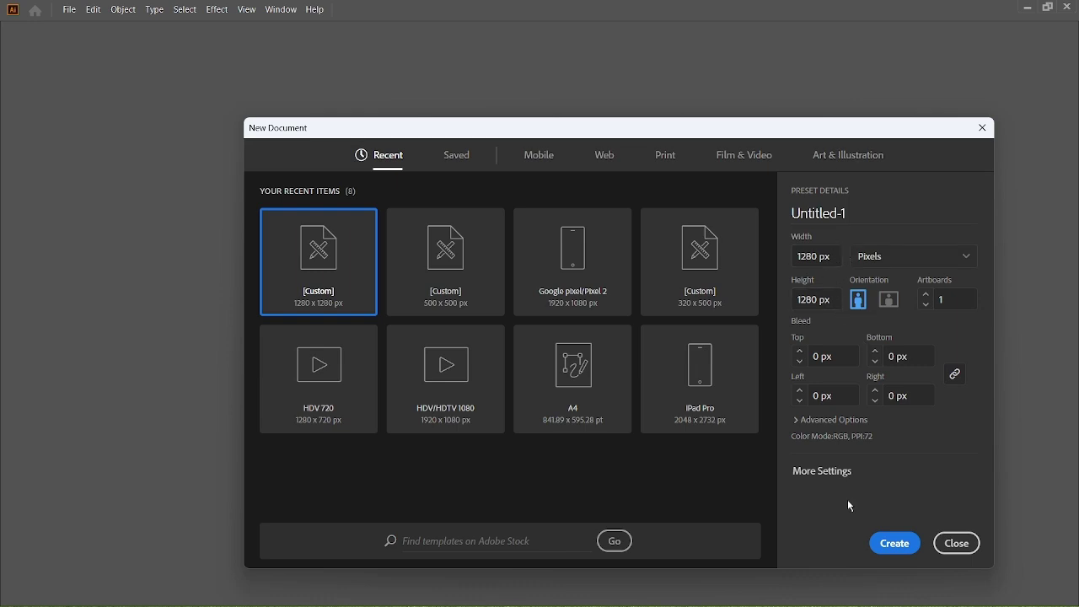
pyautogui.click(894, 544)
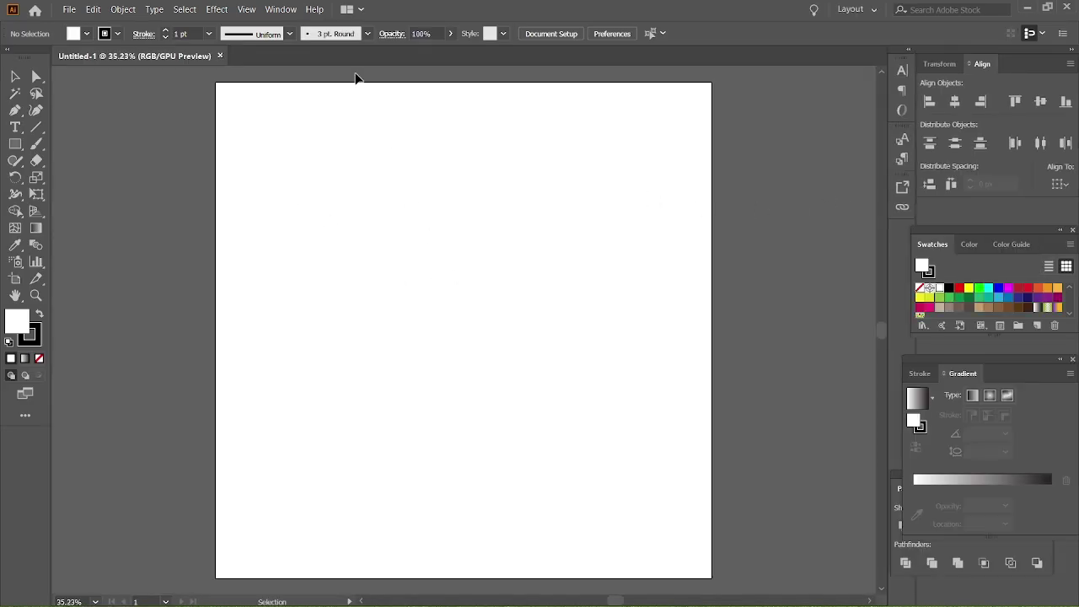
# Turn off Snap to Pixel in the View menu
pyautogui.click(246, 10)
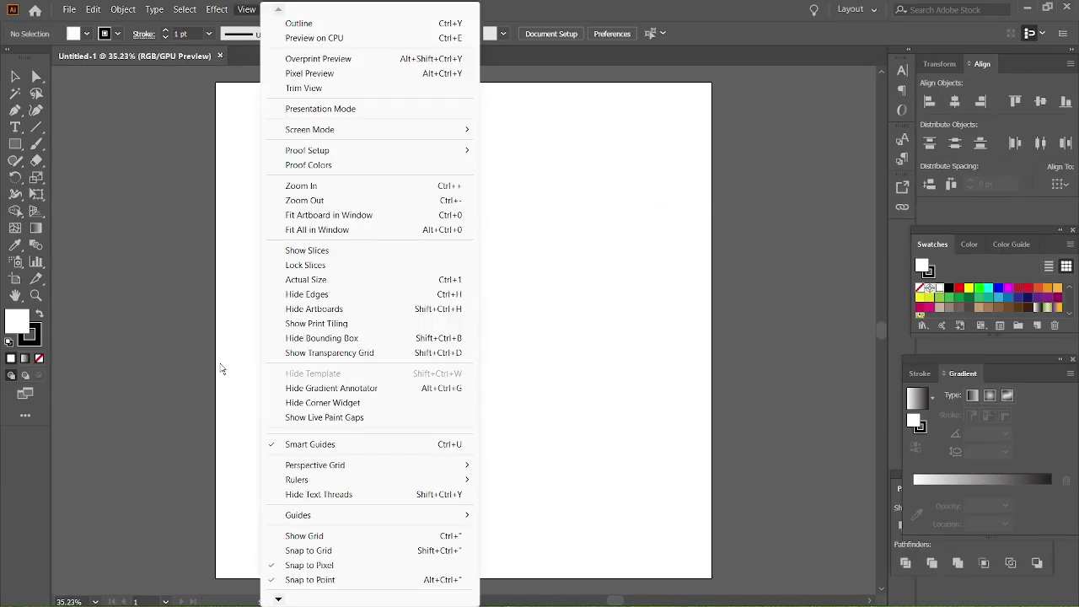
pyautogui.click(301, 567)
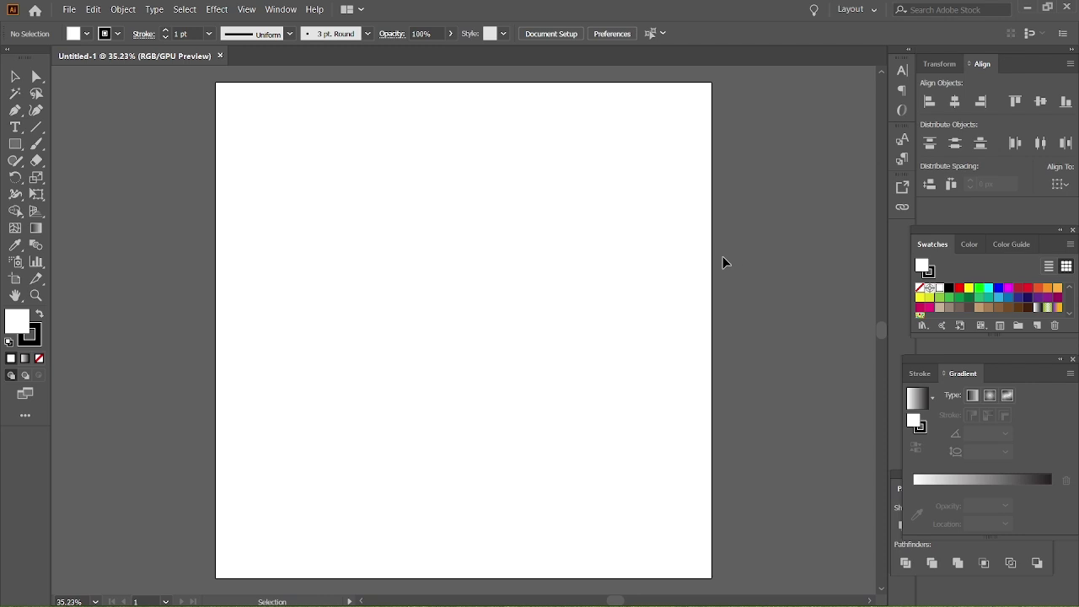
pyautogui.click(15, 145)
# Draw a circle near the artboard's upper middle, filled black at 49% opacity
pyautogui.click(66, 178)
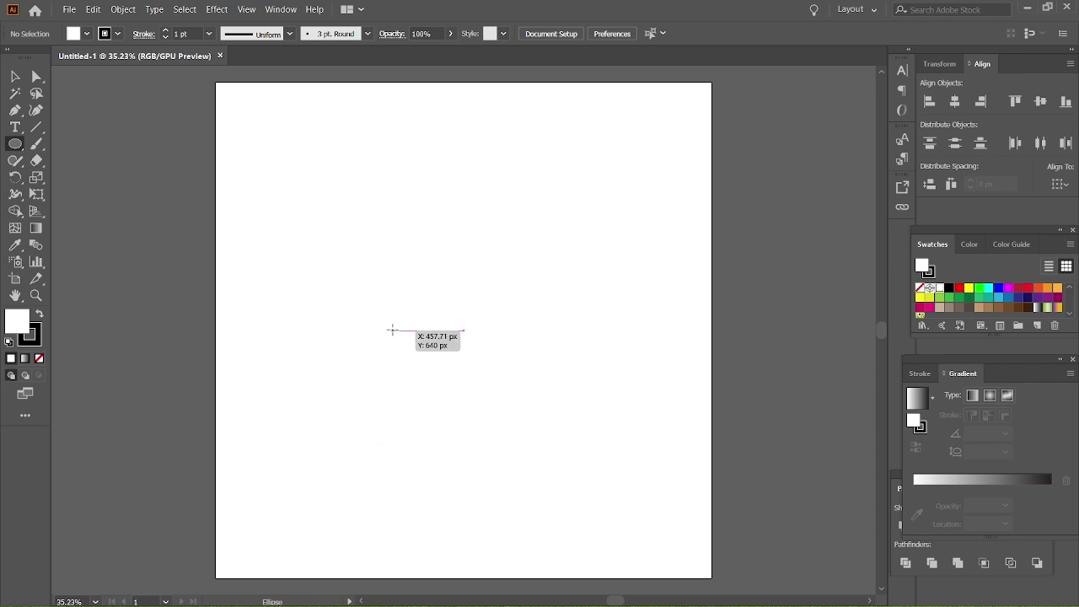
pyautogui.moveTo(392, 329); pyautogui.dragTo(519, 204)
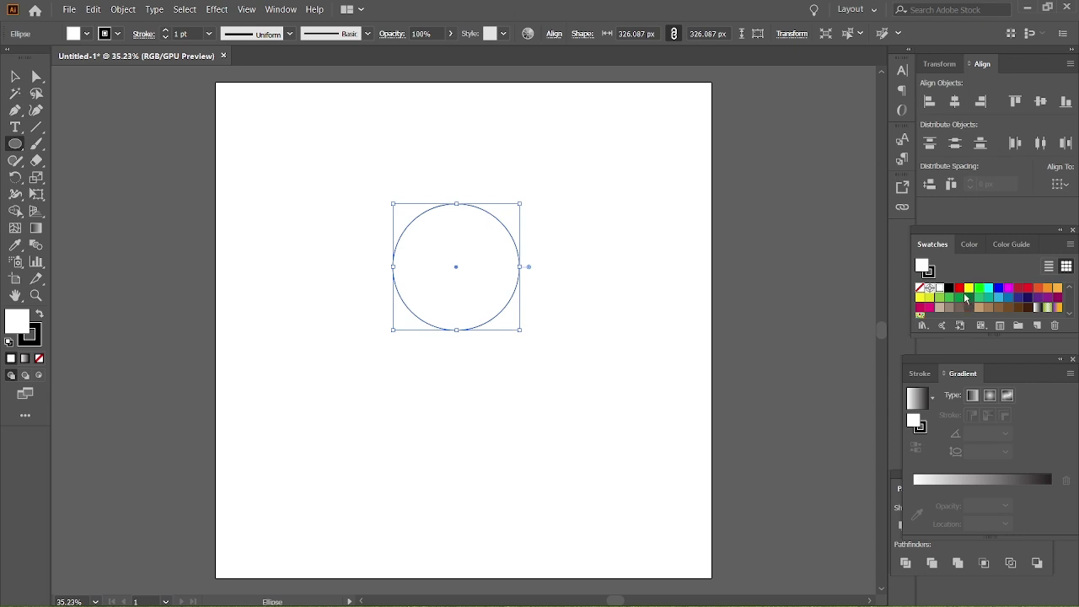
pyautogui.click(949, 287)
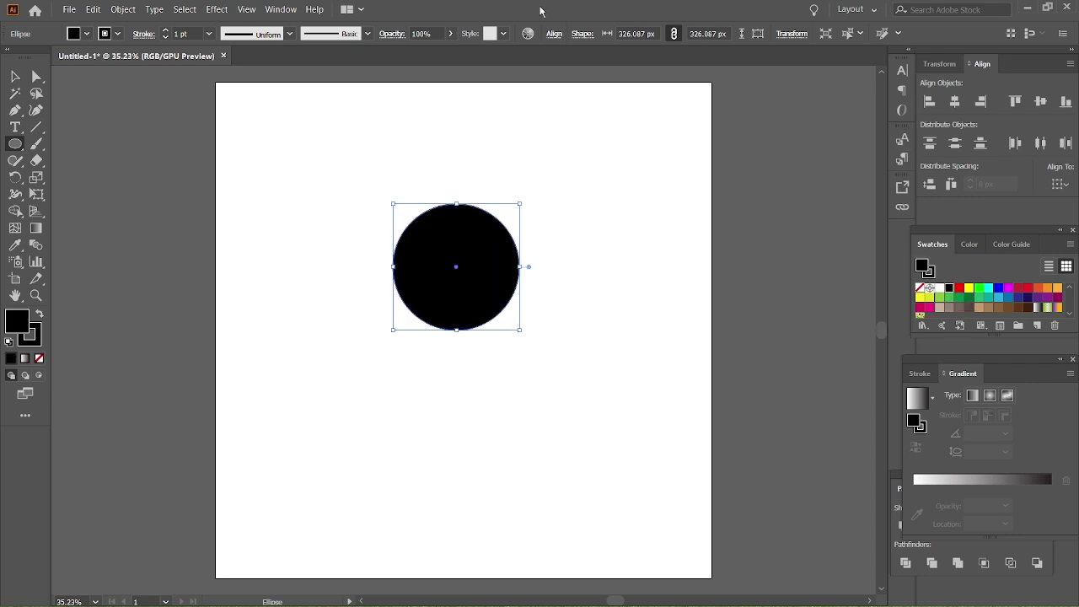
pyautogui.click(452, 35)
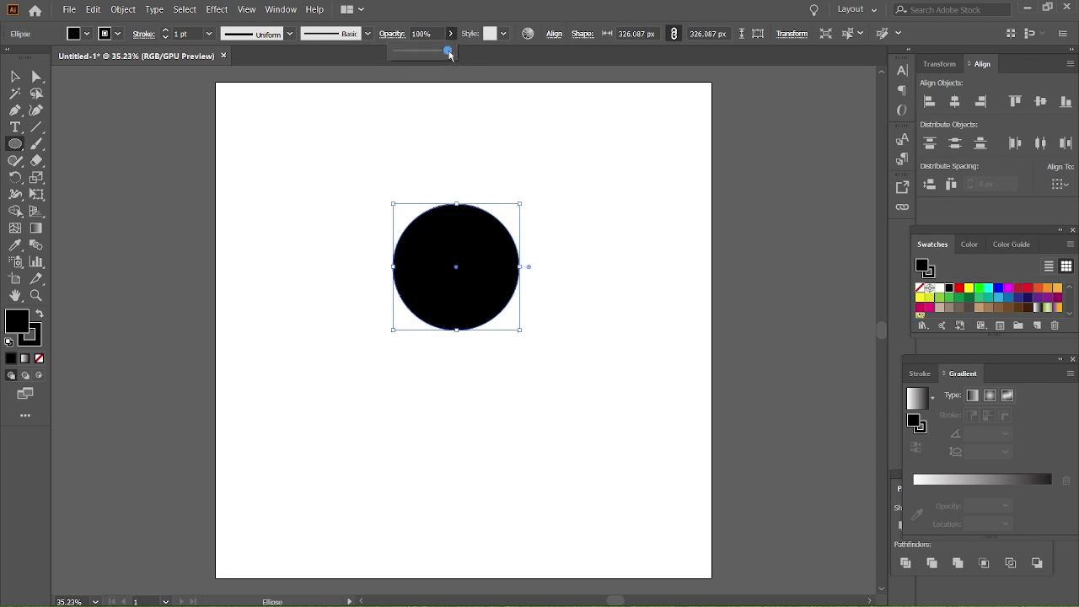
pyautogui.moveTo(450, 53); pyautogui.dragTo(421, 52)
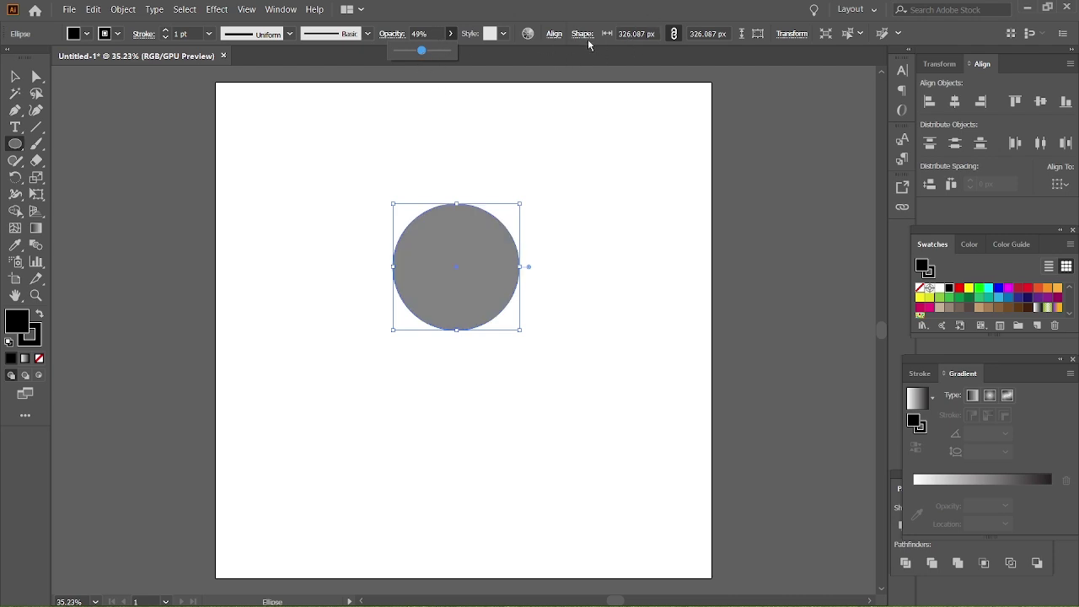
# Resize the circle to exactly 300 px wide
pyautogui.click(658, 33)
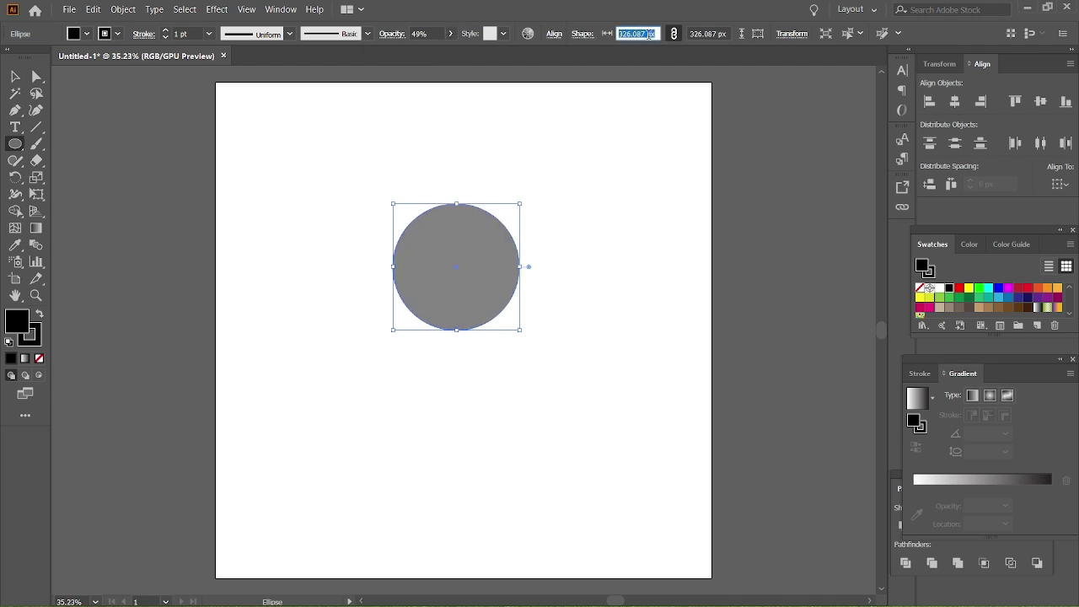
pyautogui.write('300')
pyautogui.press('Return')
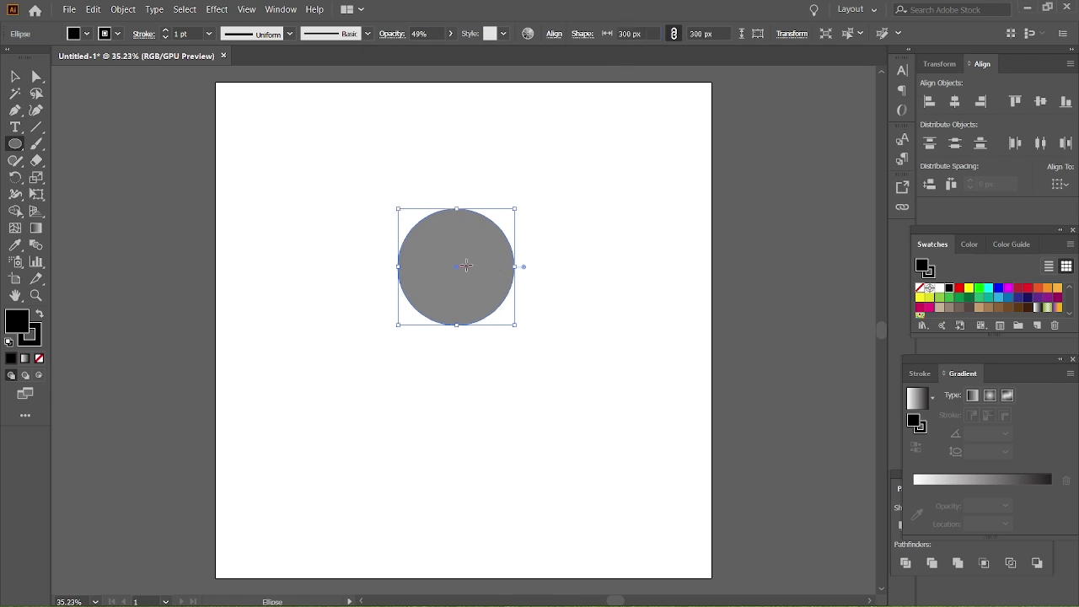
pyautogui.click(16, 78)
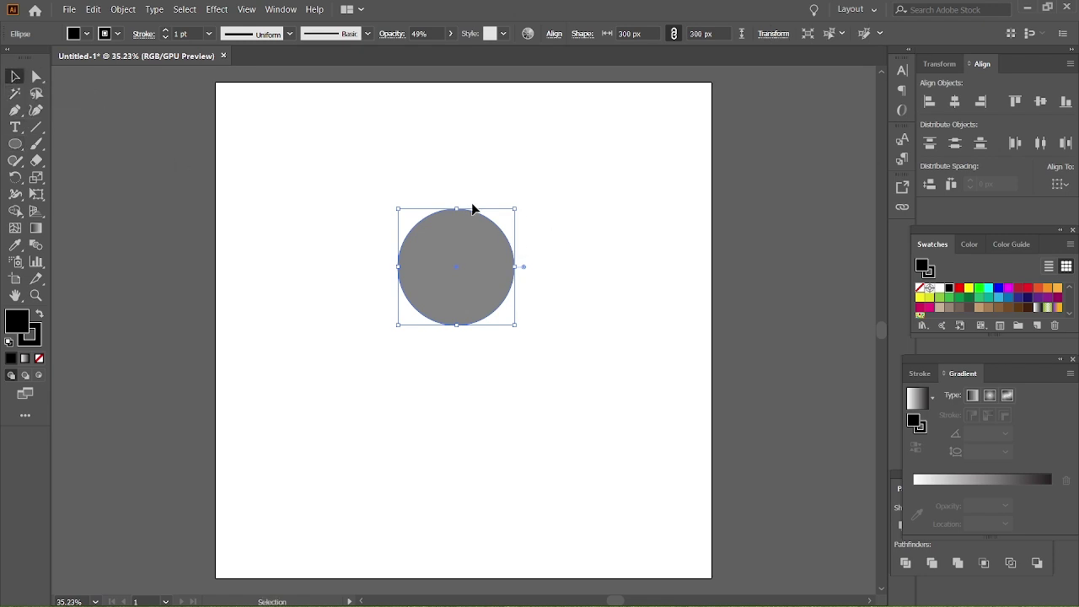
# Duplicate the circle to its right and shrink the copy to 150 px across
pyautogui.click(456, 273)
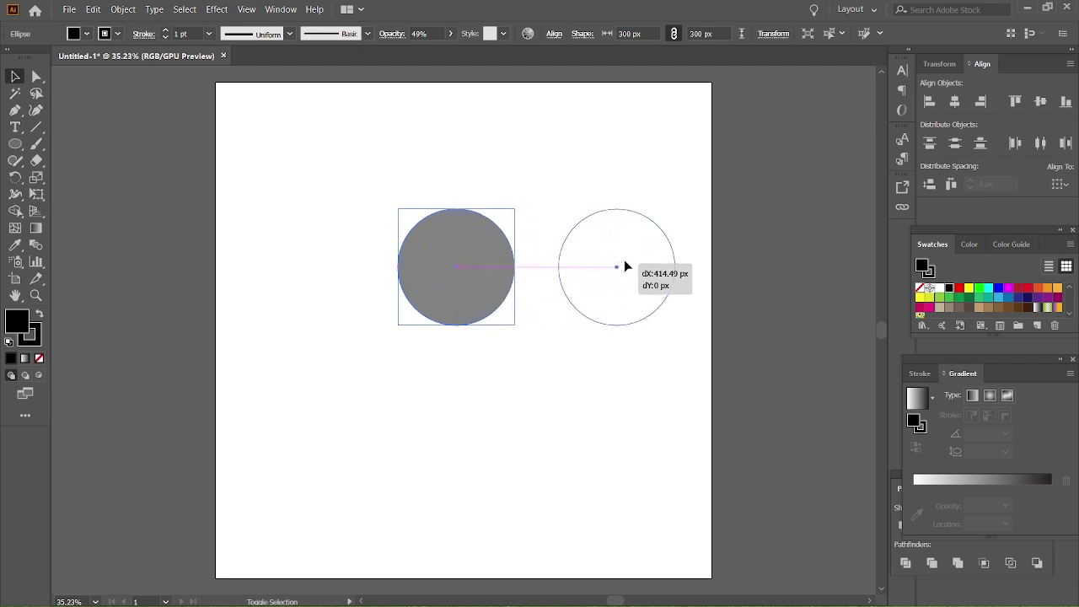
pyautogui.moveTo(456, 272); pyautogui.dragTo(619, 267)
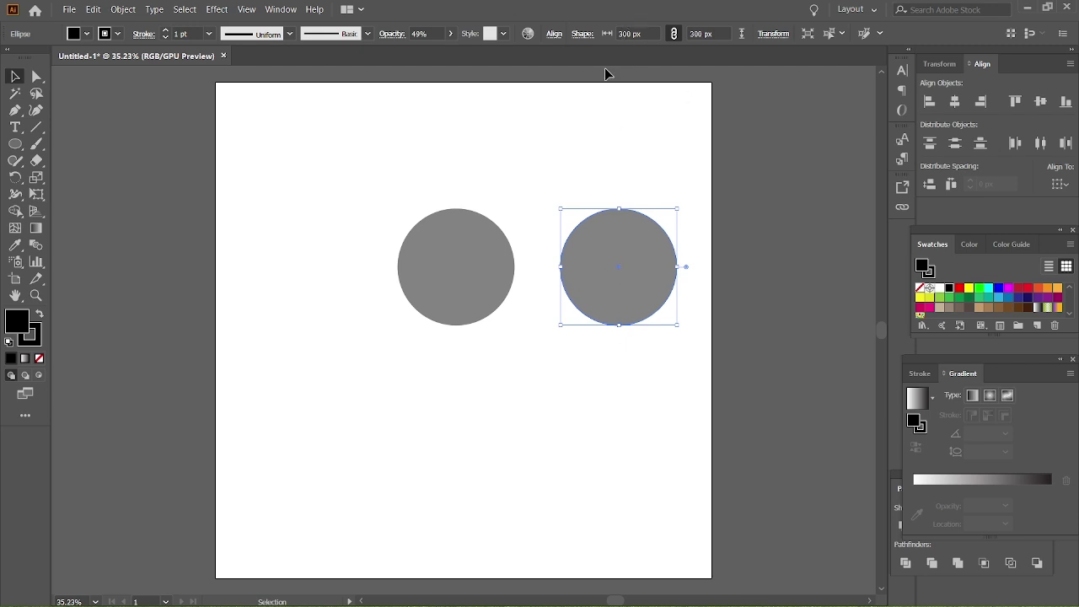
pyautogui.click(643, 33)
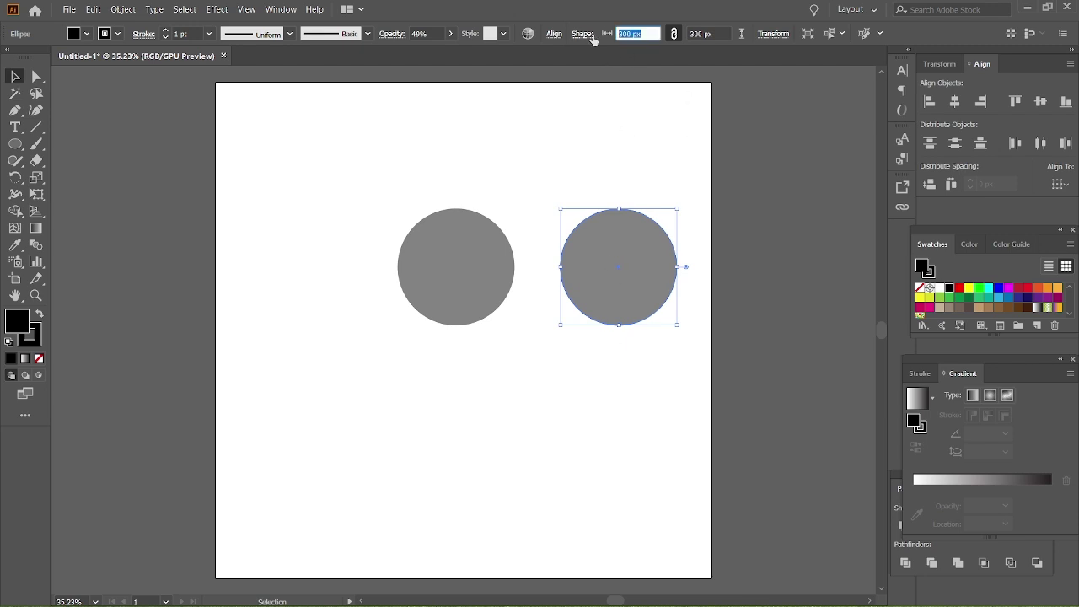
pyautogui.write('150')
pyautogui.press('Return')
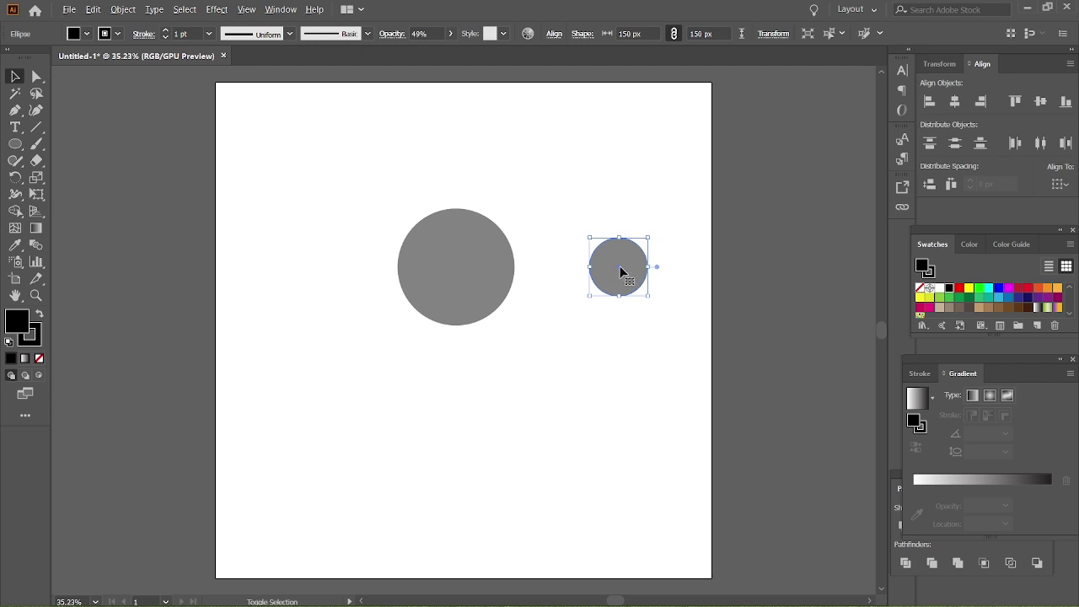
# Add a second small copy, centre both in the big circle, and enlarge one to 224.459 px
pyautogui.moveTo(620, 266)
pyautogui.mouseDown()
pyautogui.moveTo(611, 422)
pyautogui.moveTo(682, 348)
pyautogui.mouseUp()
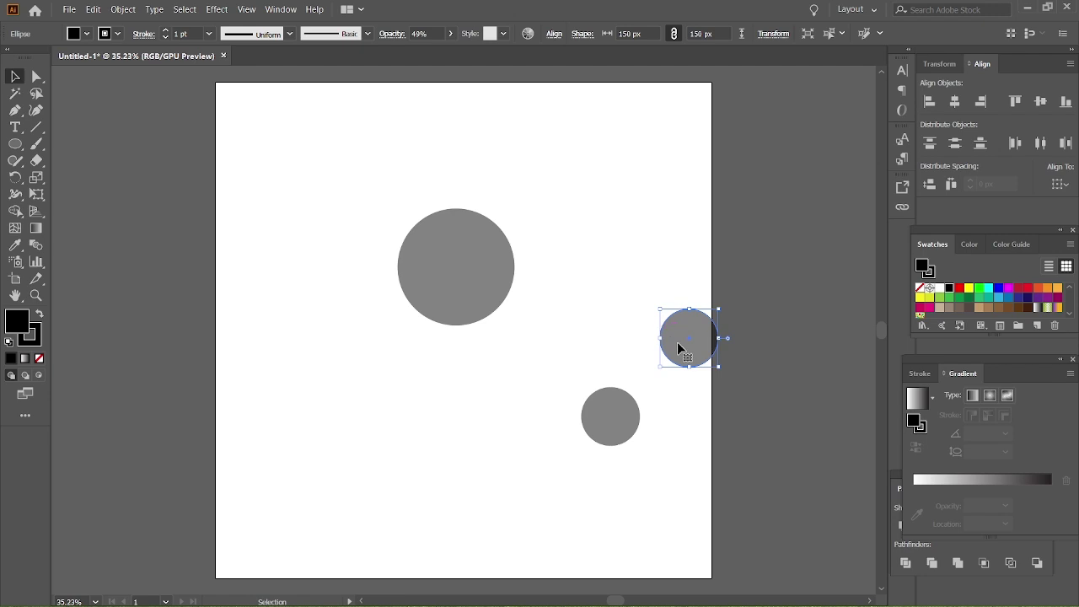
pyautogui.moveTo(619, 426); pyautogui.dragTo(463, 283)
pyautogui.click(624, 375)
pyautogui.click(708, 341)
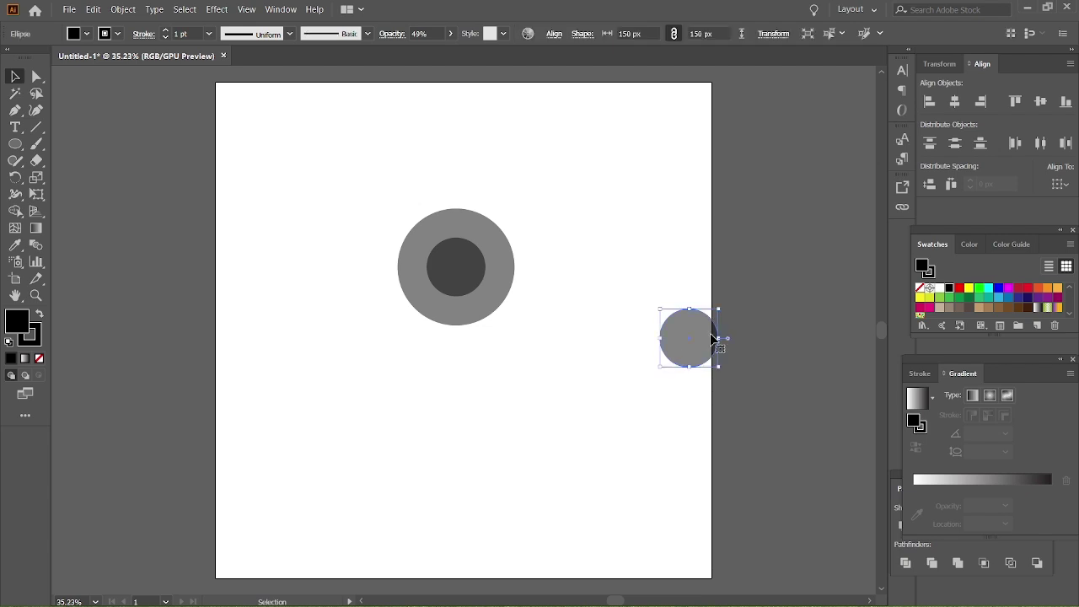
pyautogui.moveTo(696, 349); pyautogui.dragTo(461, 267)
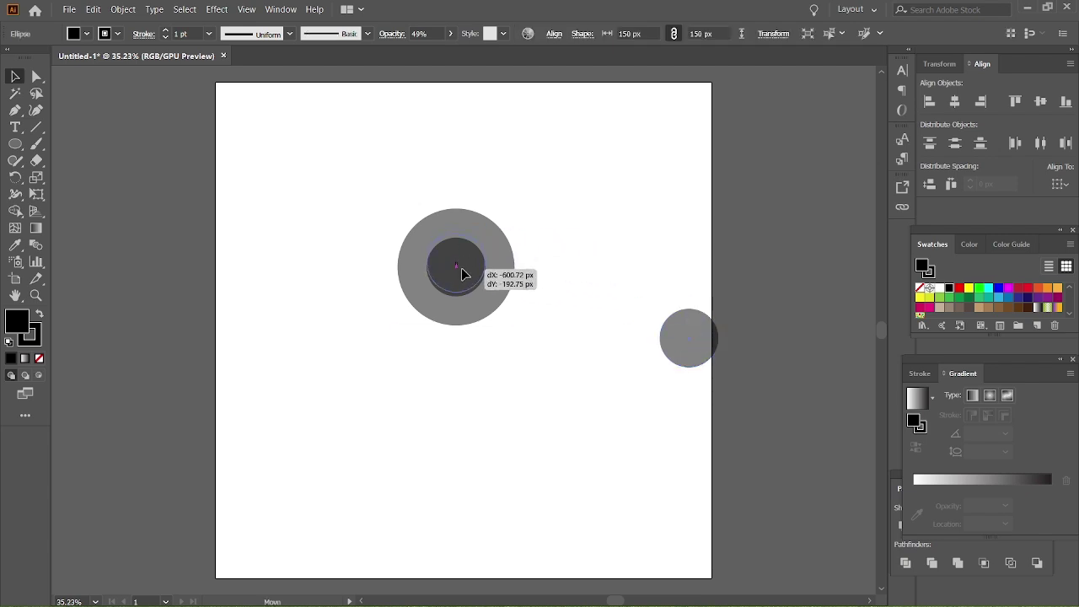
pyautogui.moveTo(461, 268); pyautogui.dragTo(460, 270)
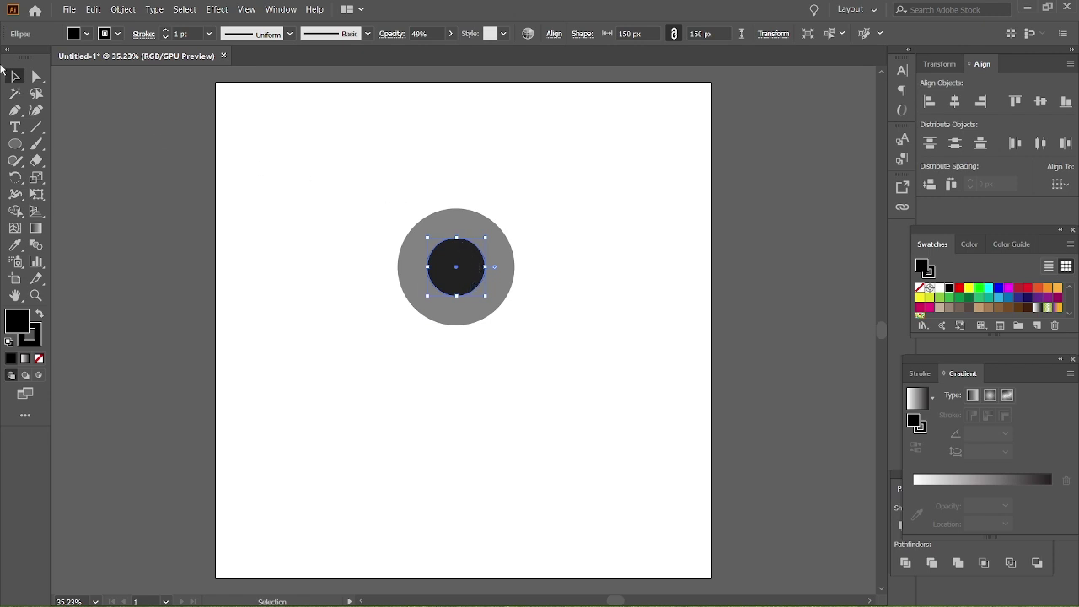
pyautogui.click(458, 240)
pyautogui.moveTo(458, 239); pyautogui.dragTo(460, 215)
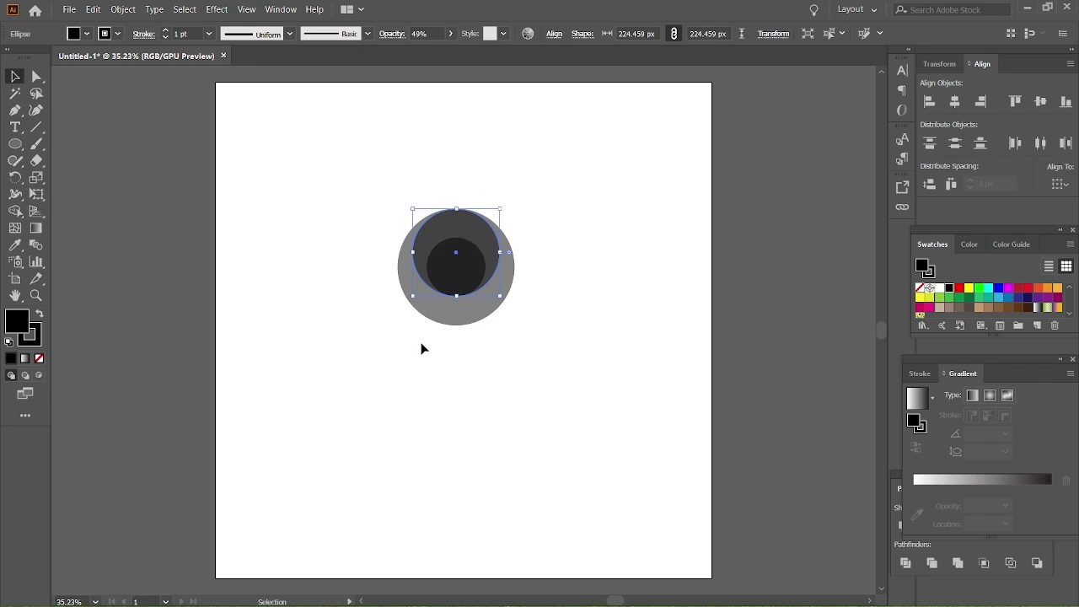
# Draw a tall black rectangle for the stem, 150 px wide, below-left of the circles
pyautogui.rightClick(15, 144)
pyautogui.click(51, 144)
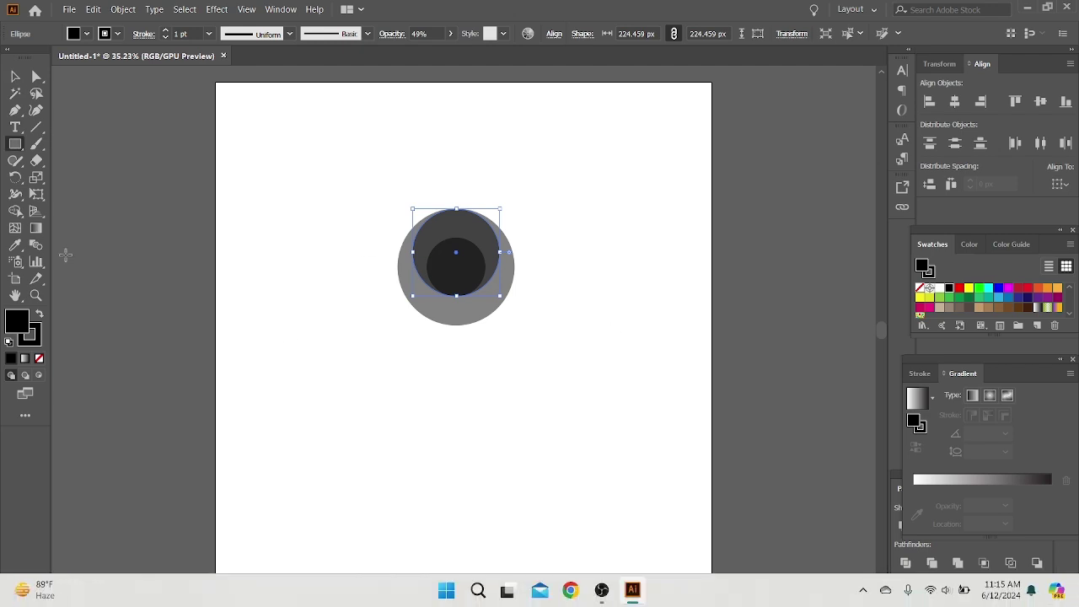
pyautogui.moveTo(336, 275); pyautogui.dragTo(392, 473)
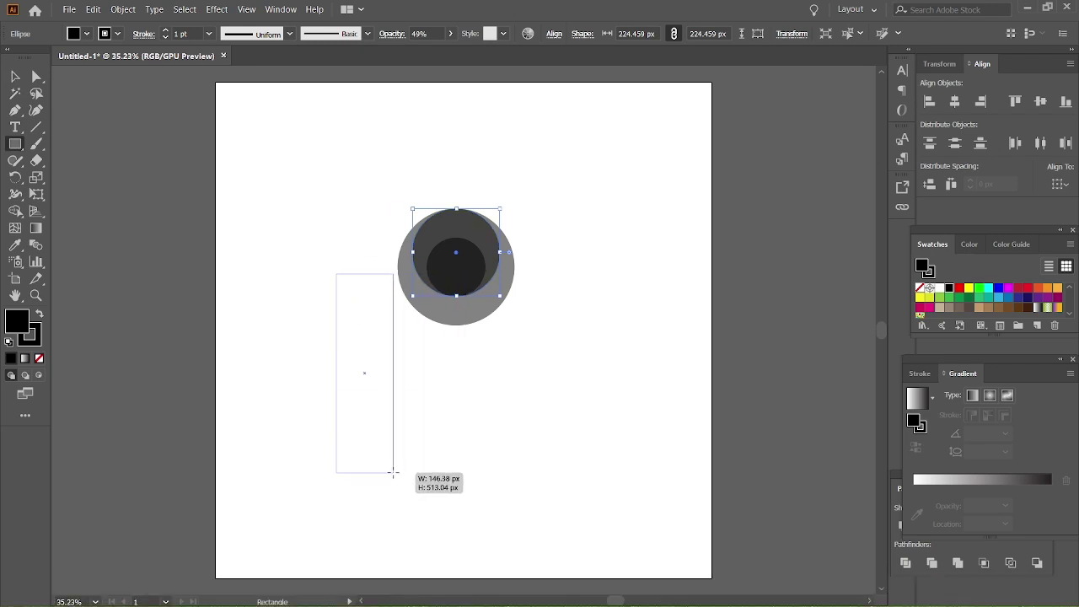
pyautogui.moveTo(391, 473); pyautogui.dragTo(393, 473)
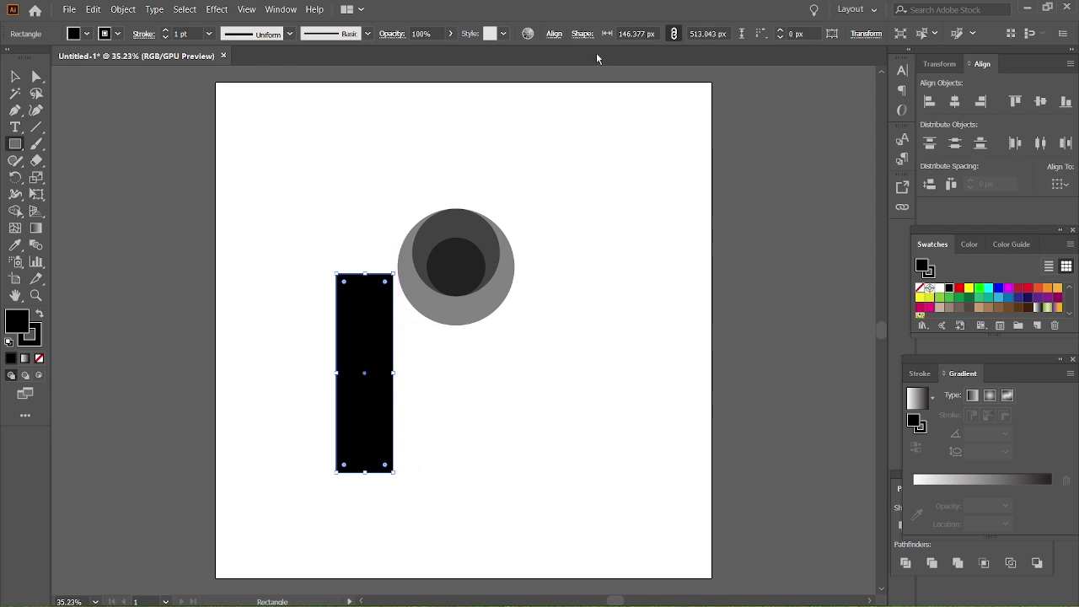
pyautogui.click(642, 34)
pyautogui.write('150')
pyautogui.press('Return')
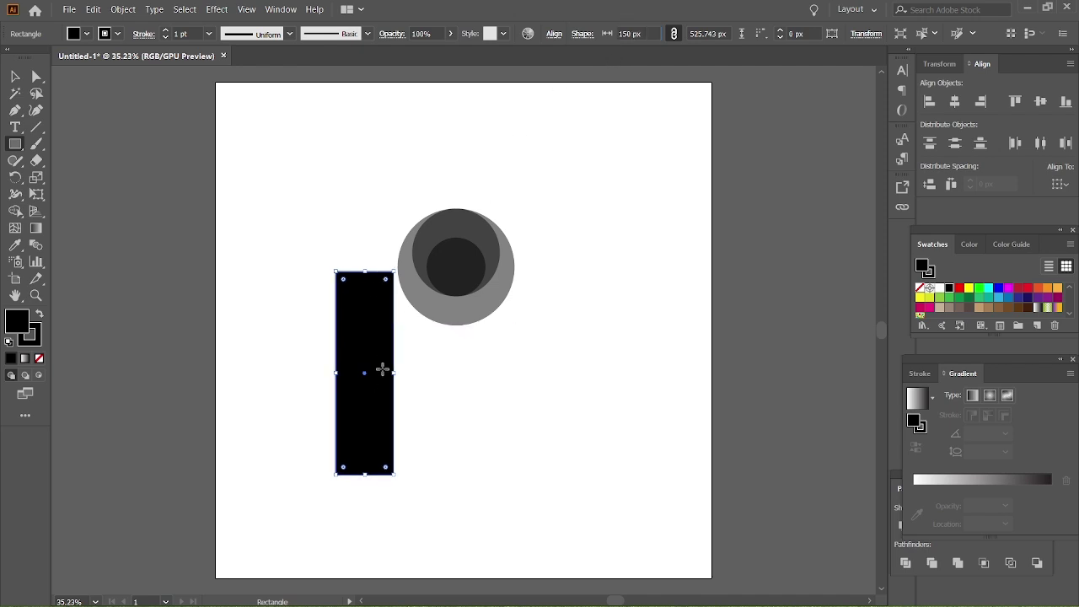
# Set the rectangle to 49% opacity and round its corners to 75 px into a capsule
pyautogui.click(453, 34)
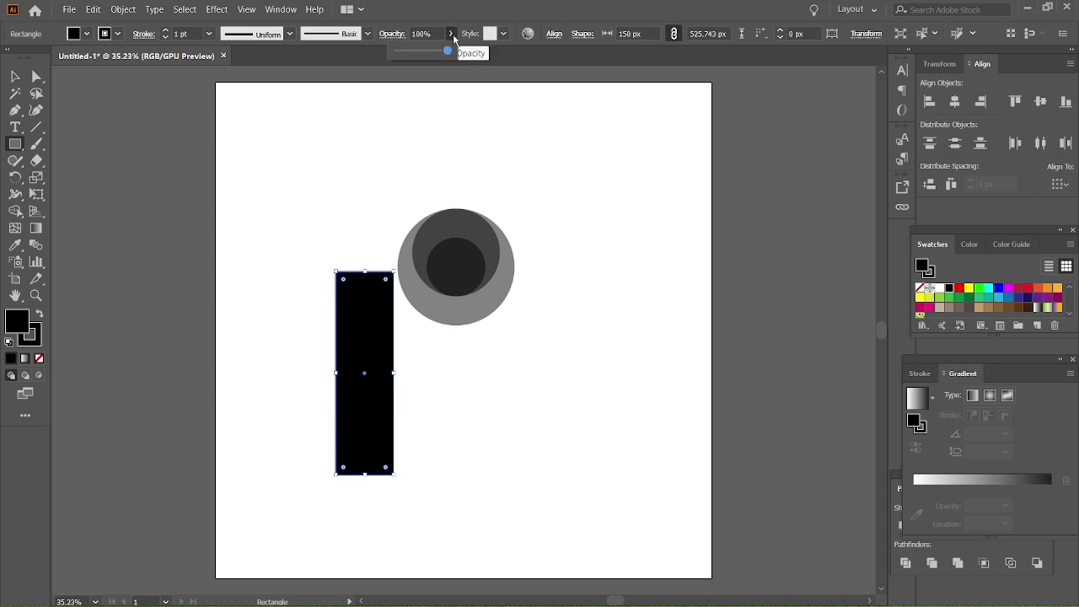
pyautogui.moveTo(453, 52); pyautogui.dragTo(422, 53)
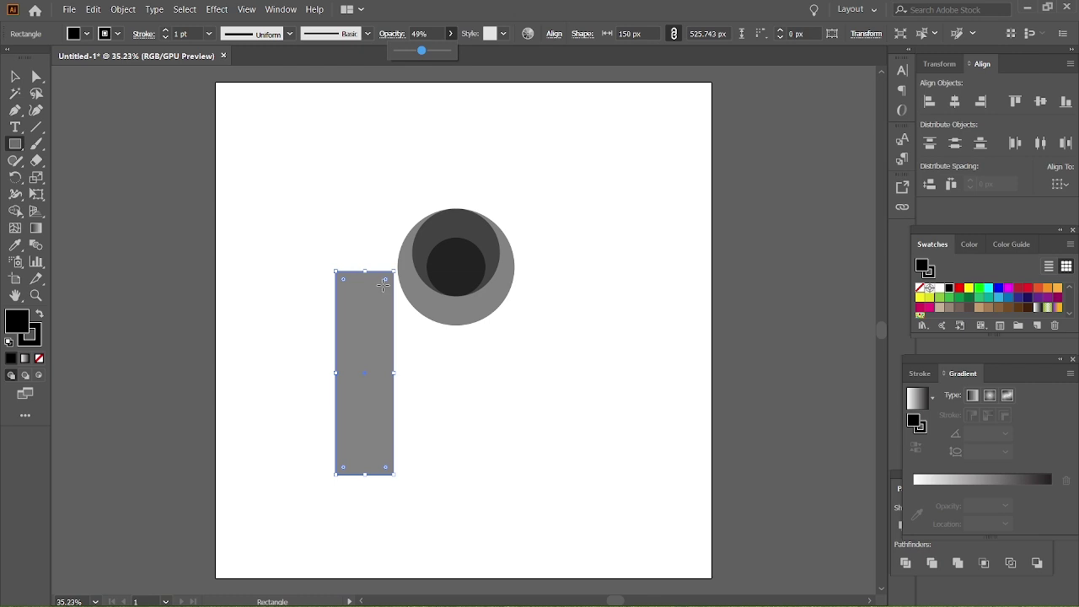
pyautogui.moveTo(385, 280); pyautogui.dragTo(361, 322)
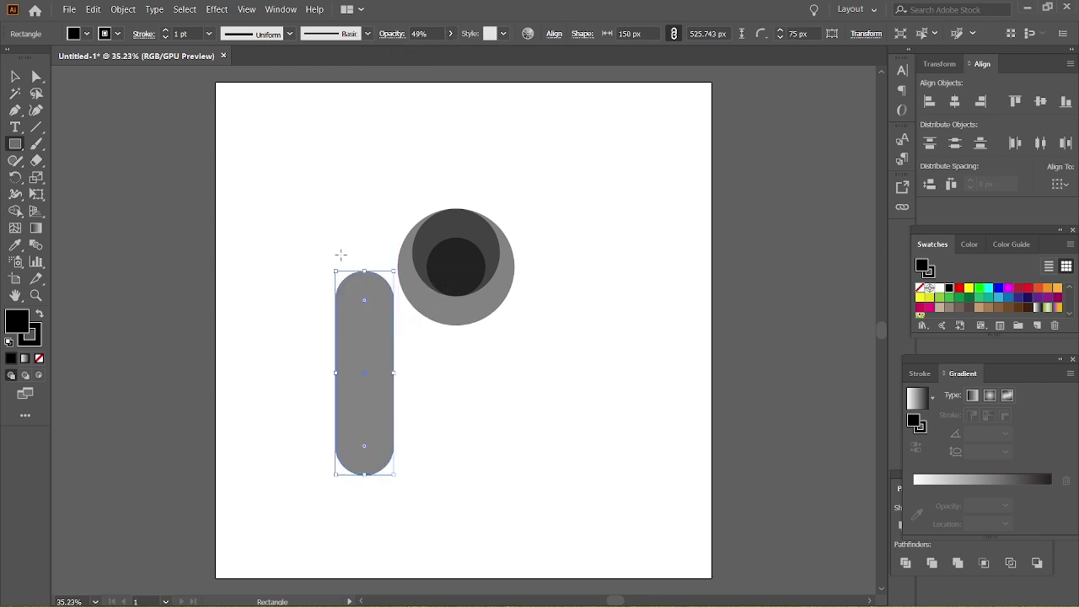
pyautogui.click(15, 113)
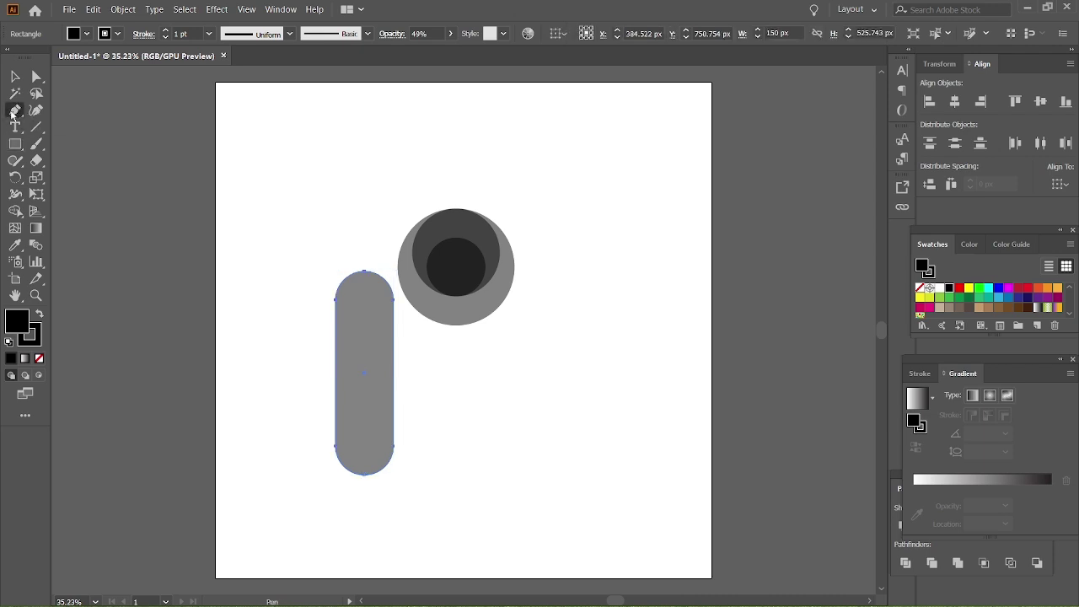
# Draw a closed black polygon over the capsule's left half, edged by its vertical centre line
pyautogui.click(364, 252)
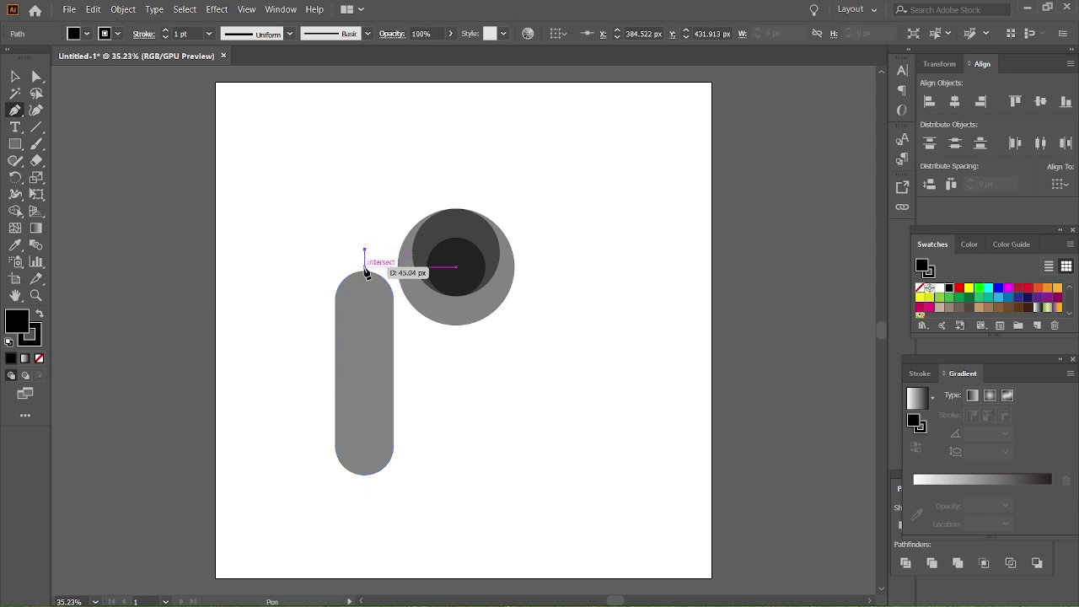
pyautogui.click(365, 273)
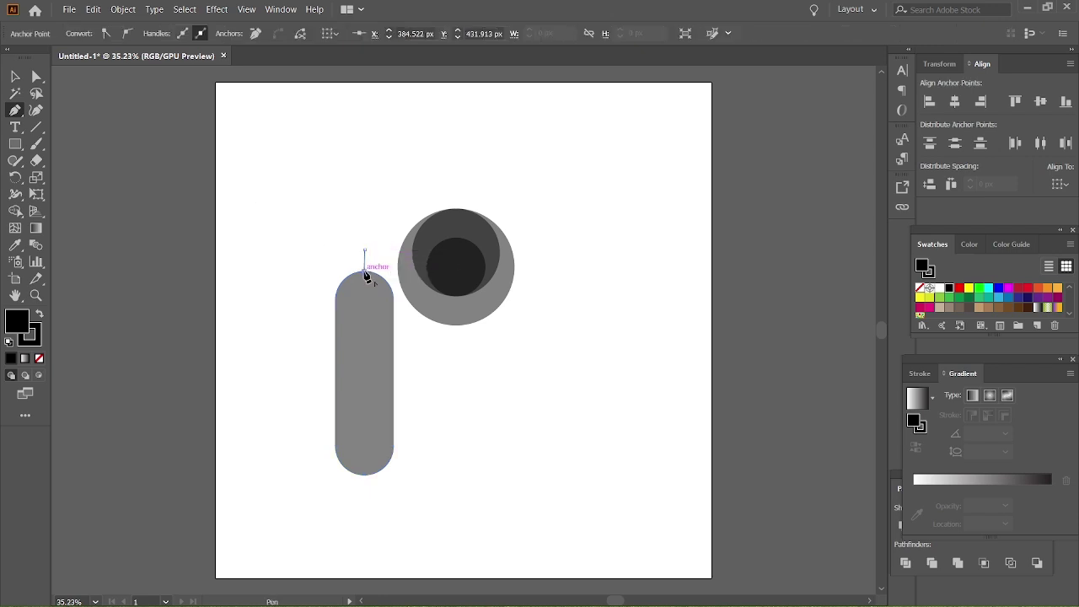
pyautogui.click(365, 474)
pyautogui.click(362, 489)
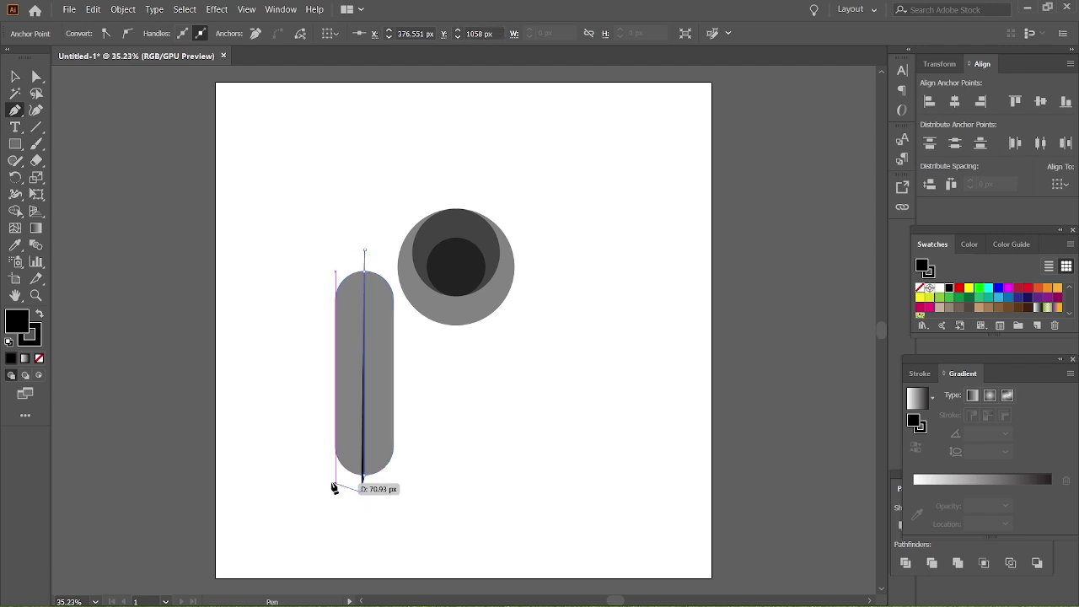
pyautogui.click(294, 451)
pyautogui.click(294, 379)
pyautogui.click(309, 279)
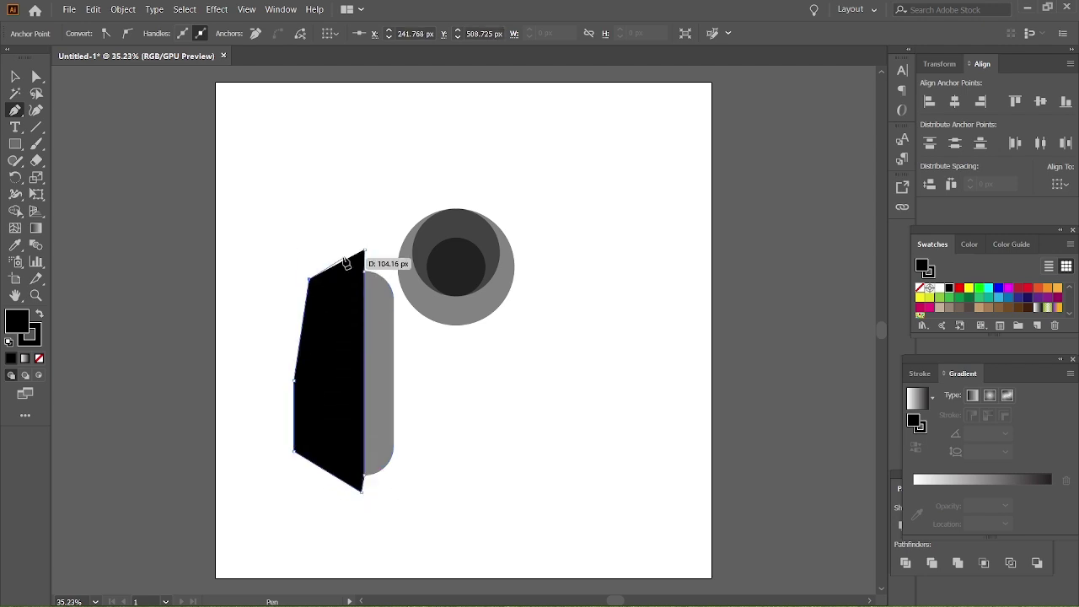
pyautogui.click(360, 249)
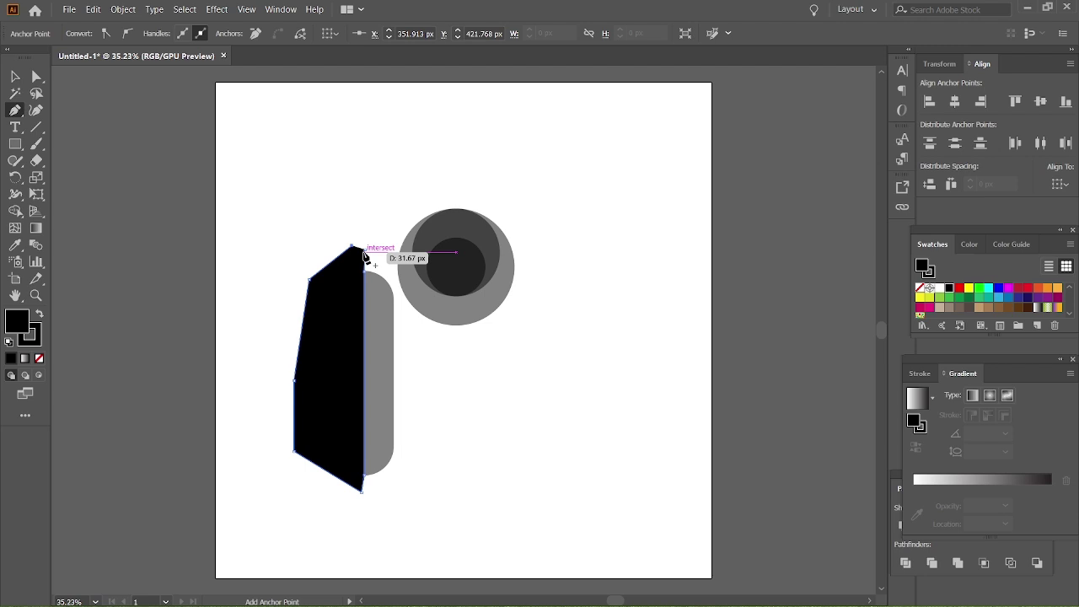
pyautogui.click(363, 271)
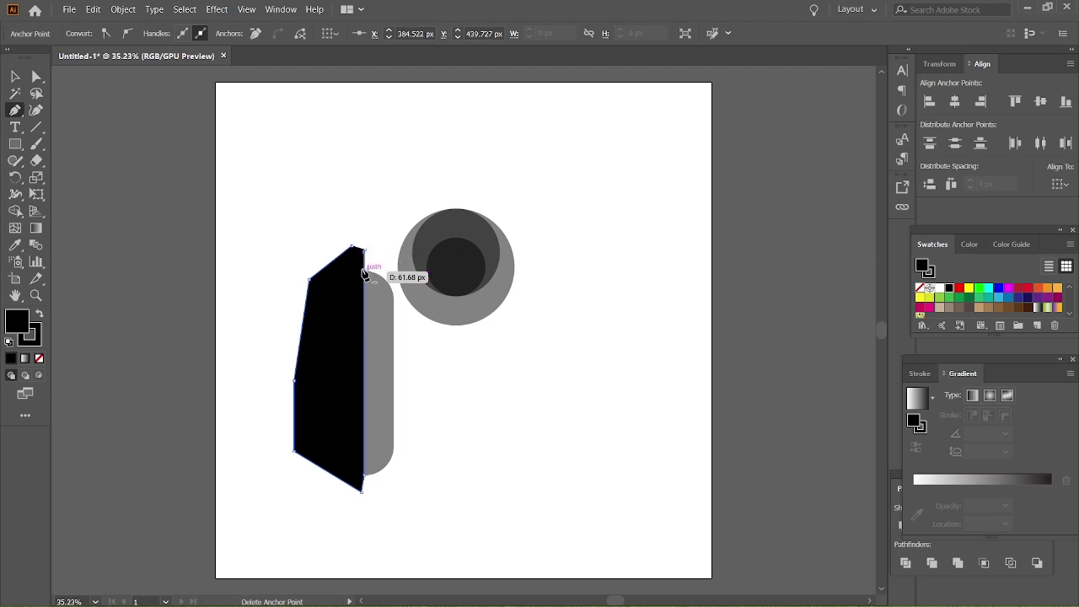
pyautogui.click(364, 273)
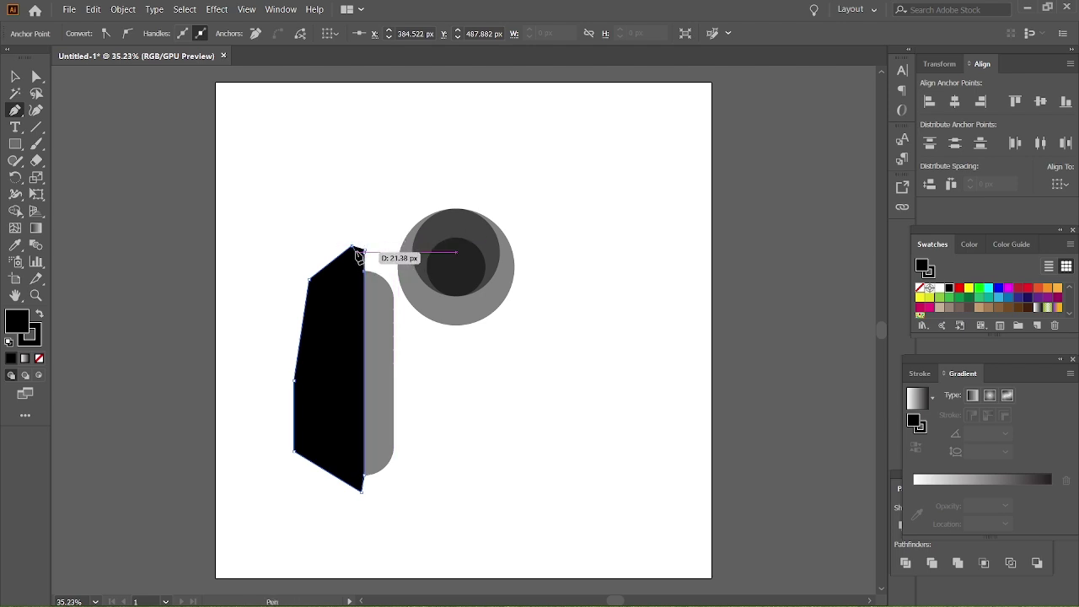
# Finish the polygon path and re-dock the Stroke and Gradient panels higher up
pyautogui.press('alt')
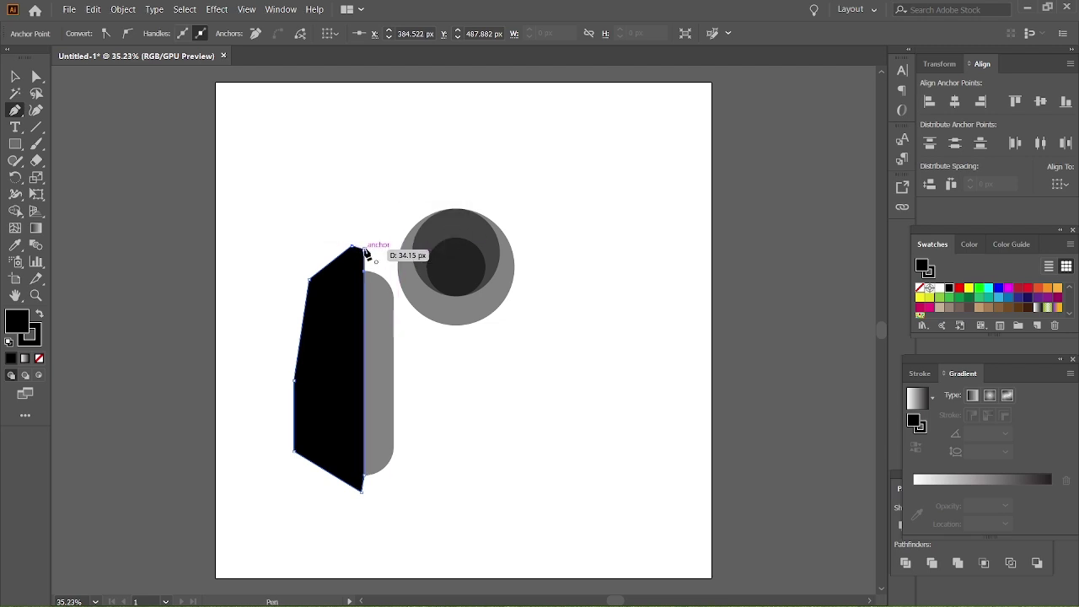
pyautogui.click(364, 249)
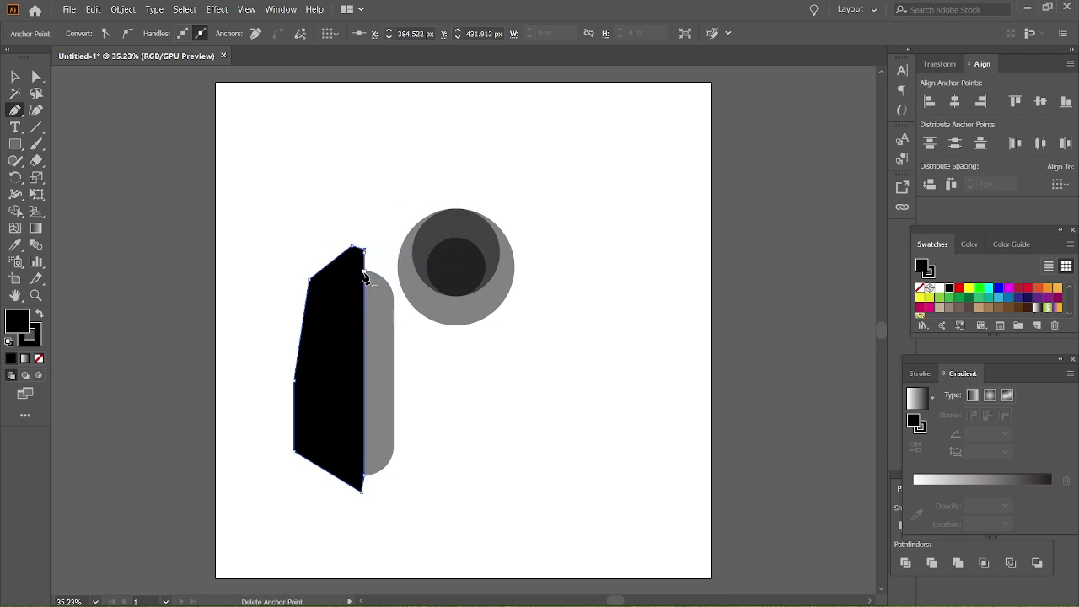
pyautogui.click(366, 281)
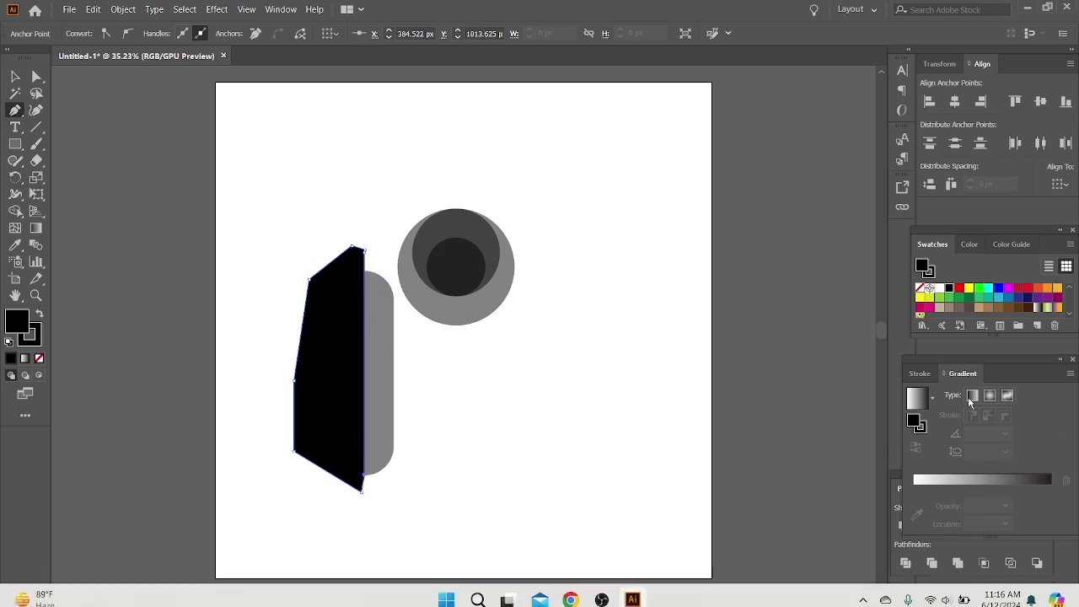
pyautogui.scroll(-2, 997, 367)
pyautogui.moveTo(1002, 321); pyautogui.dragTo(980, 287)
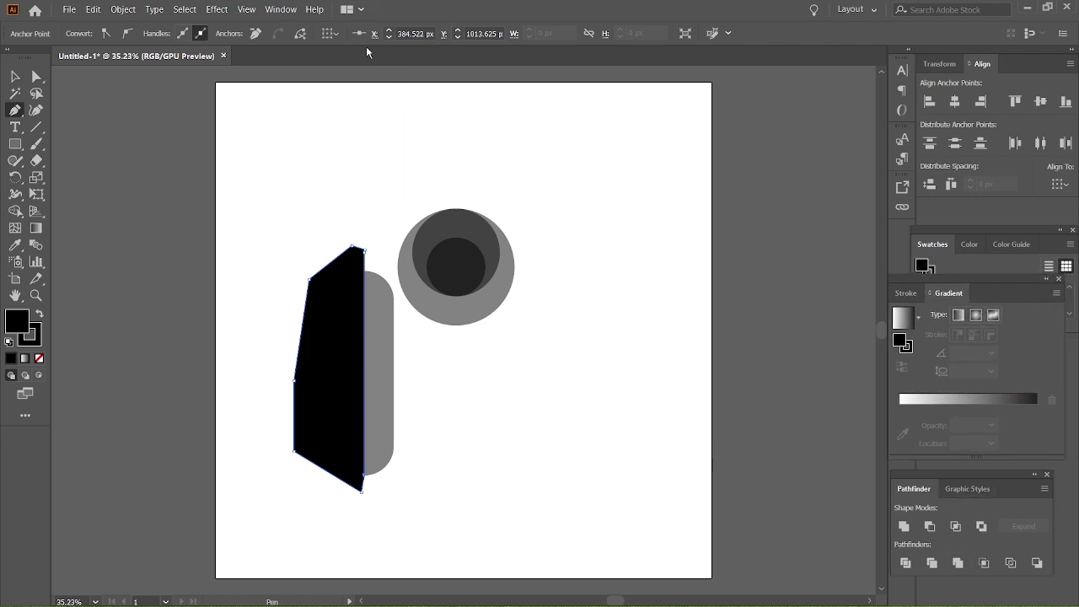
pyautogui.click(283, 14)
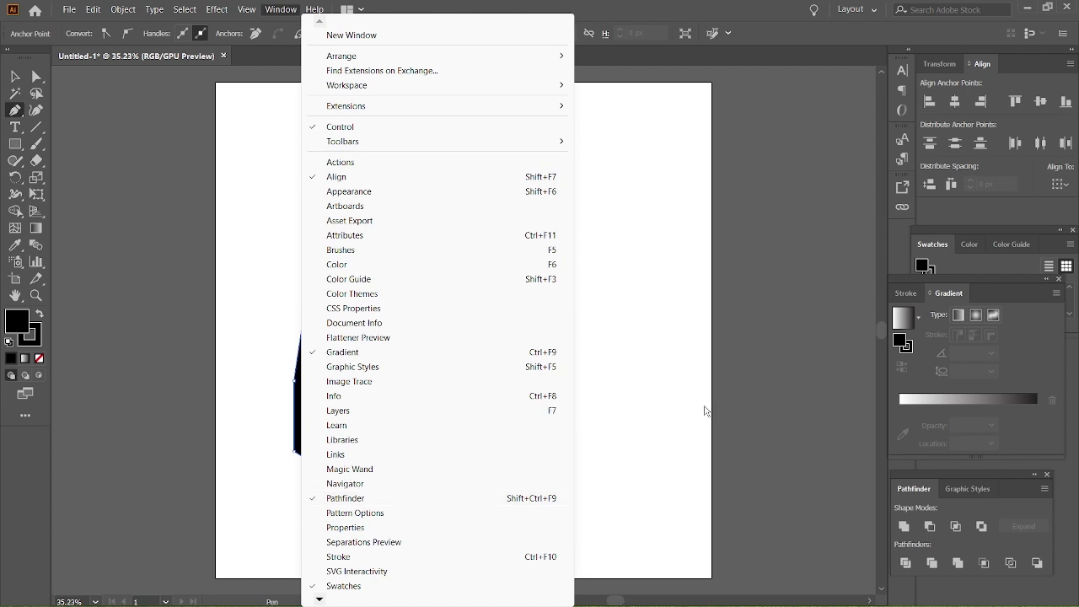
pyautogui.click(706, 410)
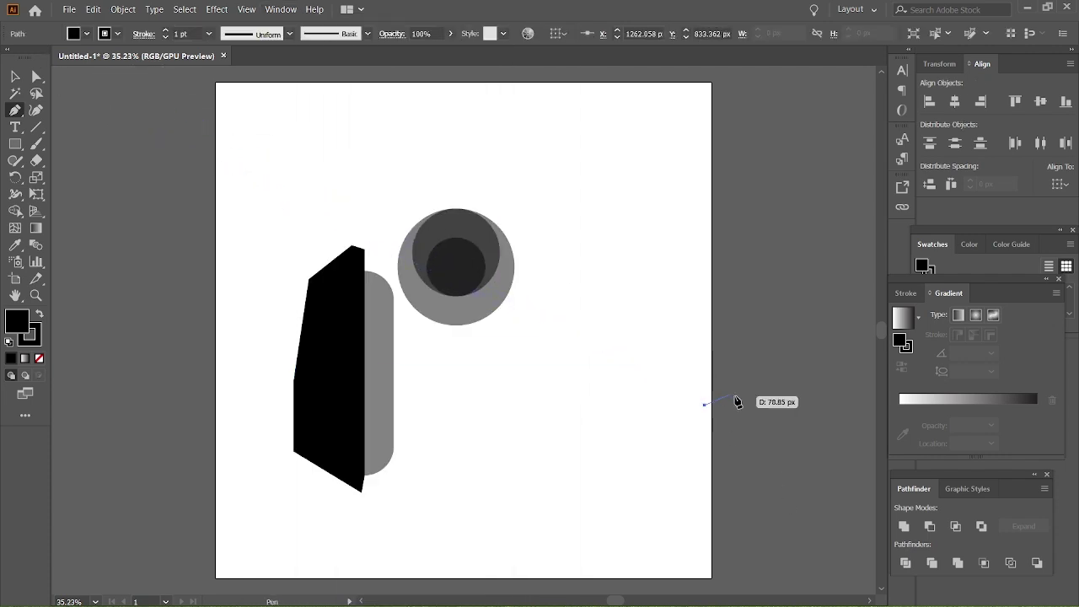
pyautogui.hotkey('ctrl', 'z')
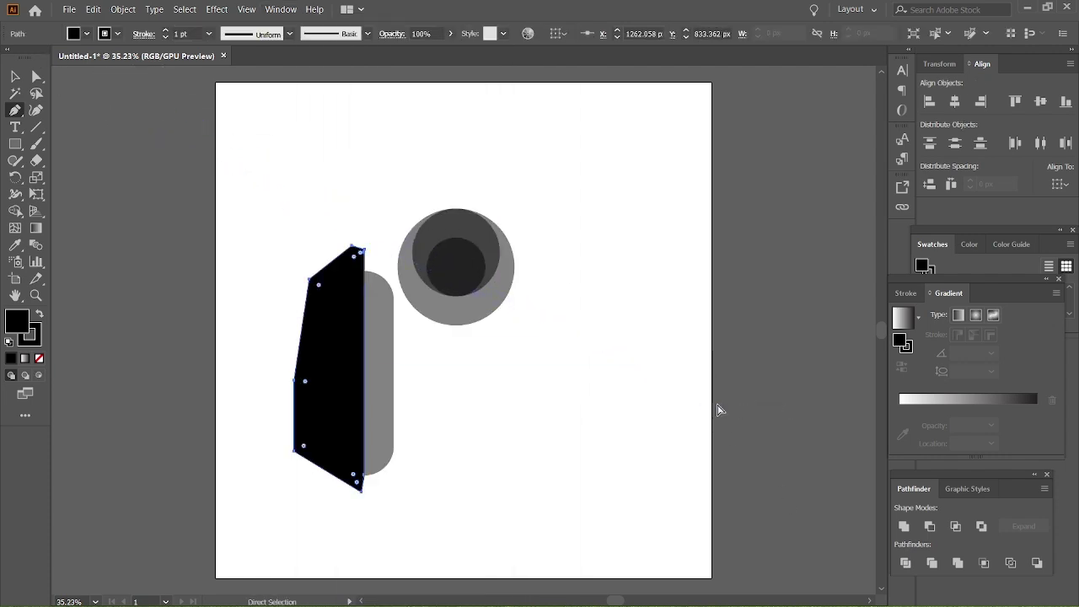
# Subtract the black polygon from the capsule with Minus Front, leaving its 75 px right half
pyautogui.click(12, 76)
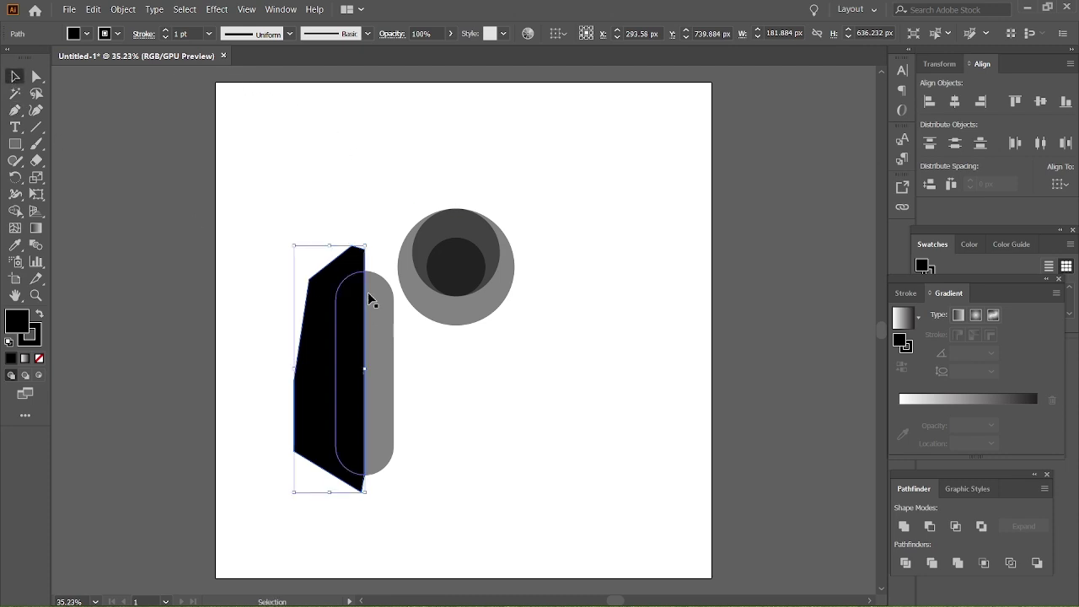
pyautogui.moveTo(291, 234); pyautogui.dragTo(386, 363)
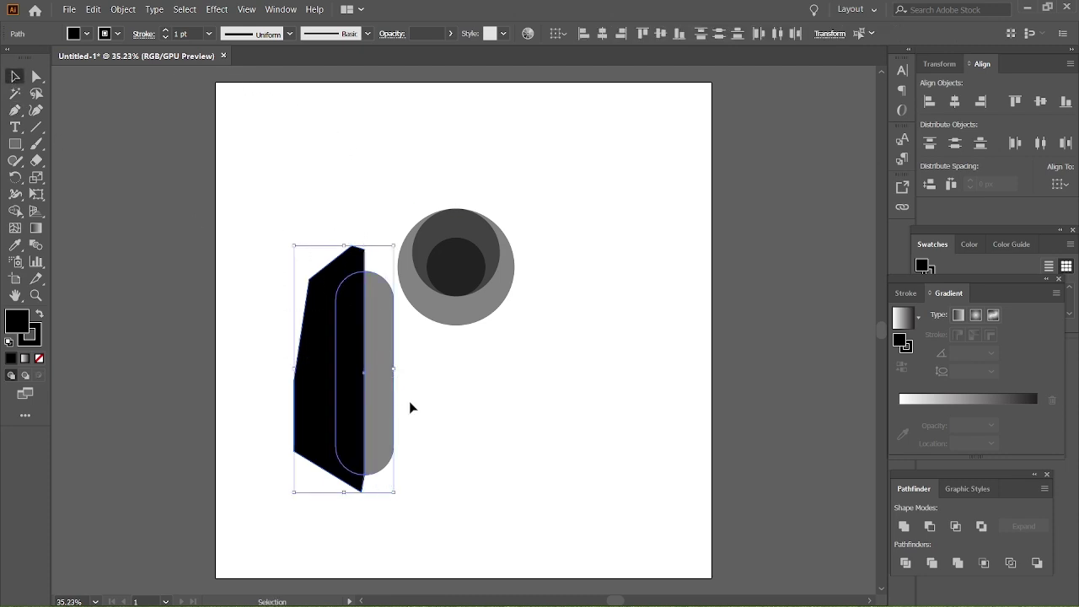
pyautogui.click(929, 530)
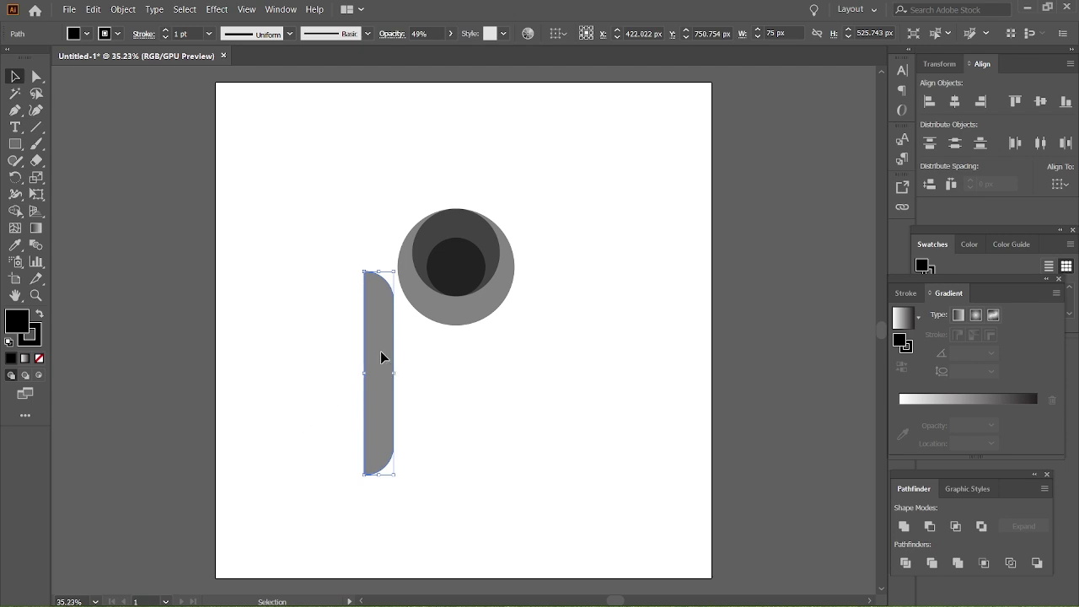
pyautogui.moveTo(381, 352); pyautogui.dragTo(417, 310)
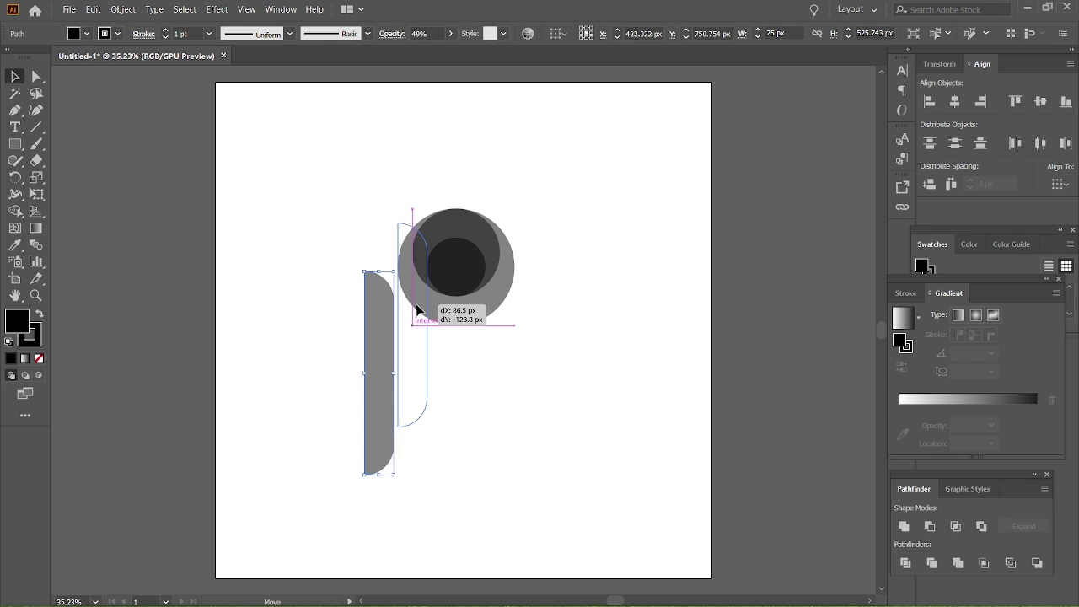
# Place the stem under the ring's left edge and raise its bottom anchors about 70 px
pyautogui.moveTo(416, 309); pyautogui.dragTo(416, 303)
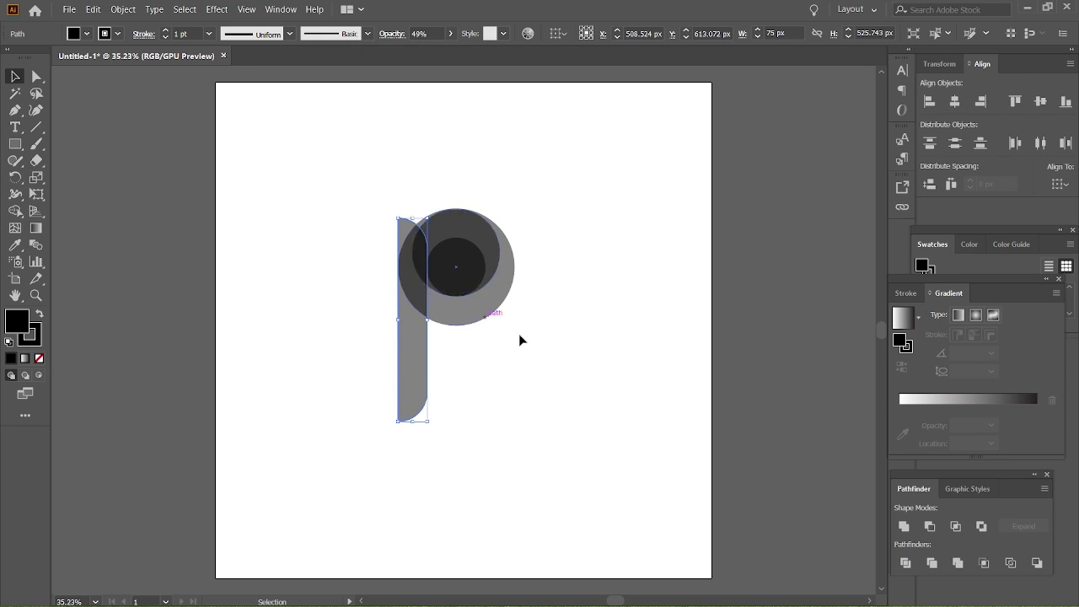
pyautogui.click(36, 76)
pyautogui.moveTo(341, 370); pyautogui.dragTo(454, 437)
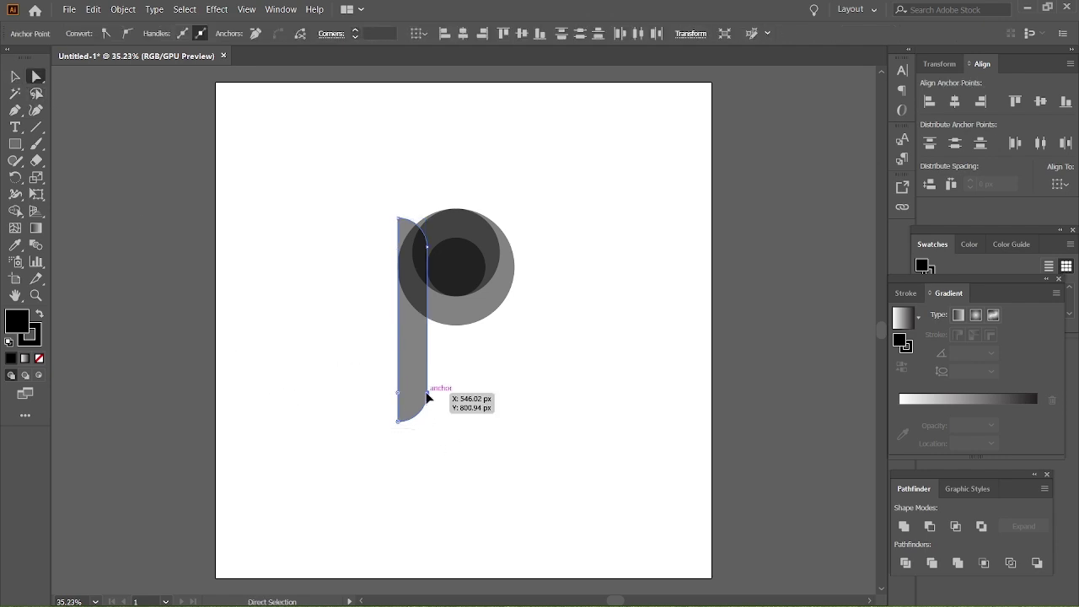
pyautogui.moveTo(427, 392); pyautogui.dragTo(427, 365)
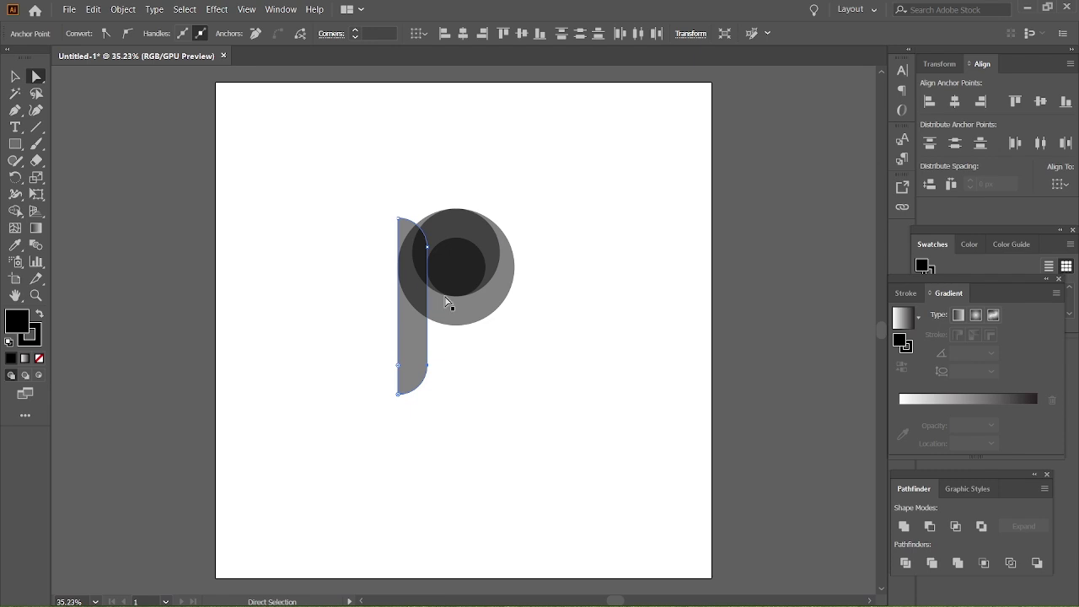
pyautogui.click(521, 369)
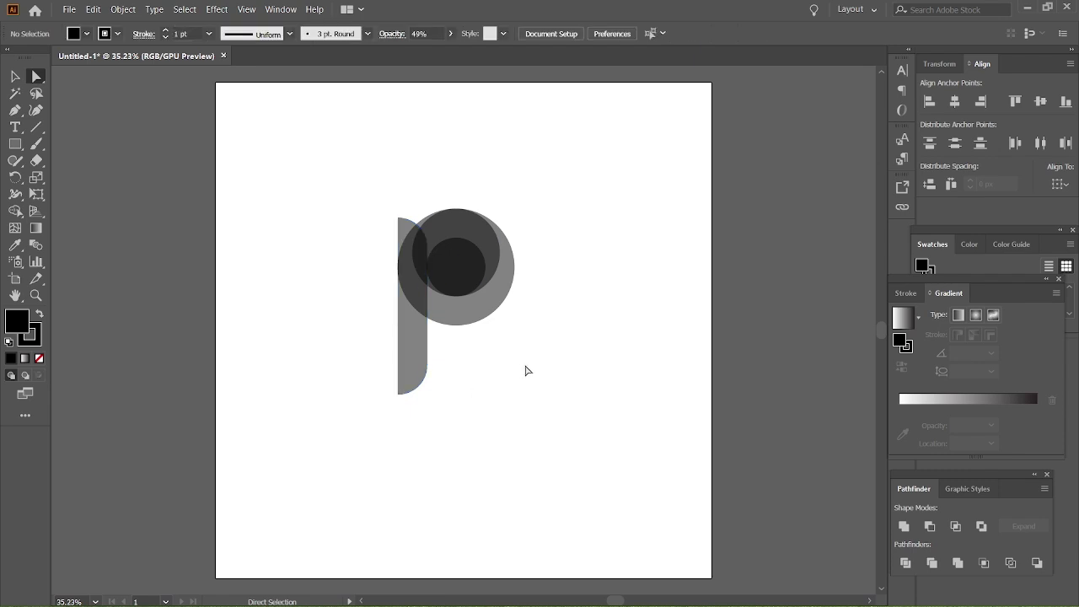
# Select all shapes and use Shape Builder to remove the inner circle and small stem corner
pyautogui.click(16, 211)
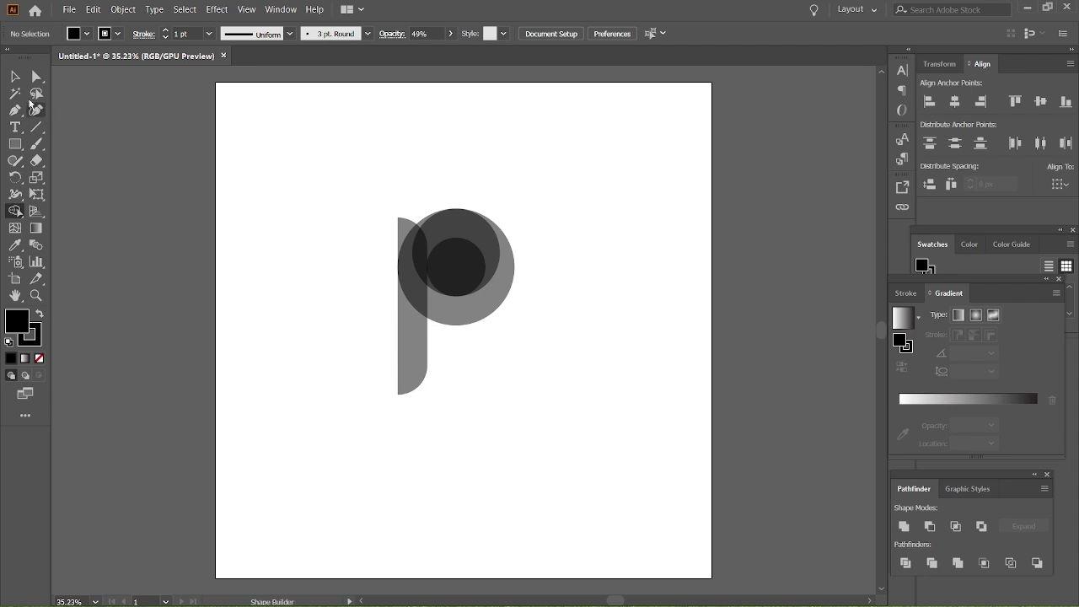
pyautogui.click(15, 78)
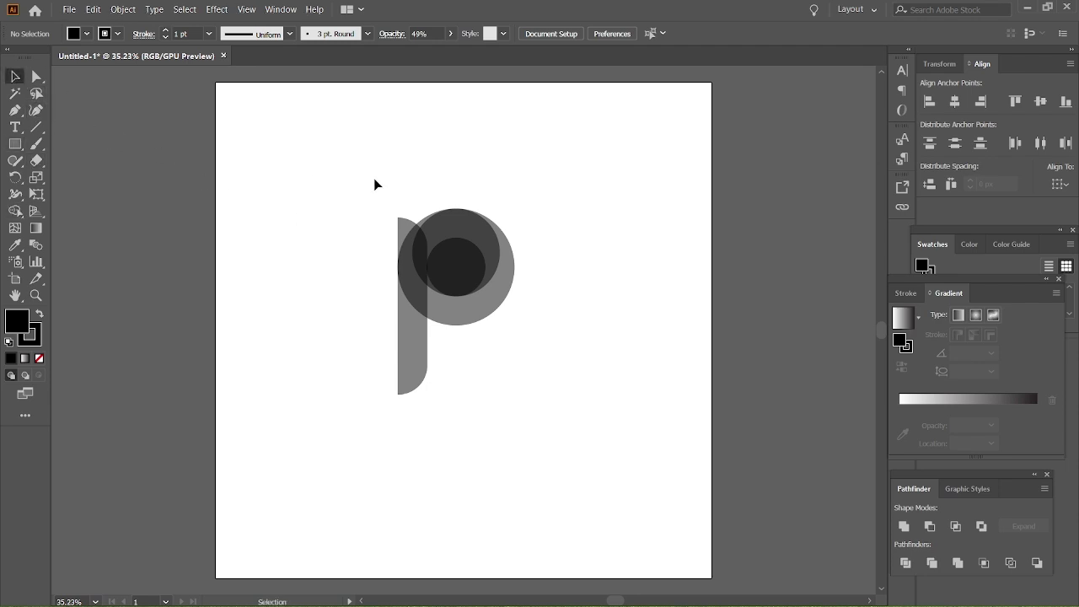
pyautogui.moveTo(361, 174); pyautogui.dragTo(546, 415)
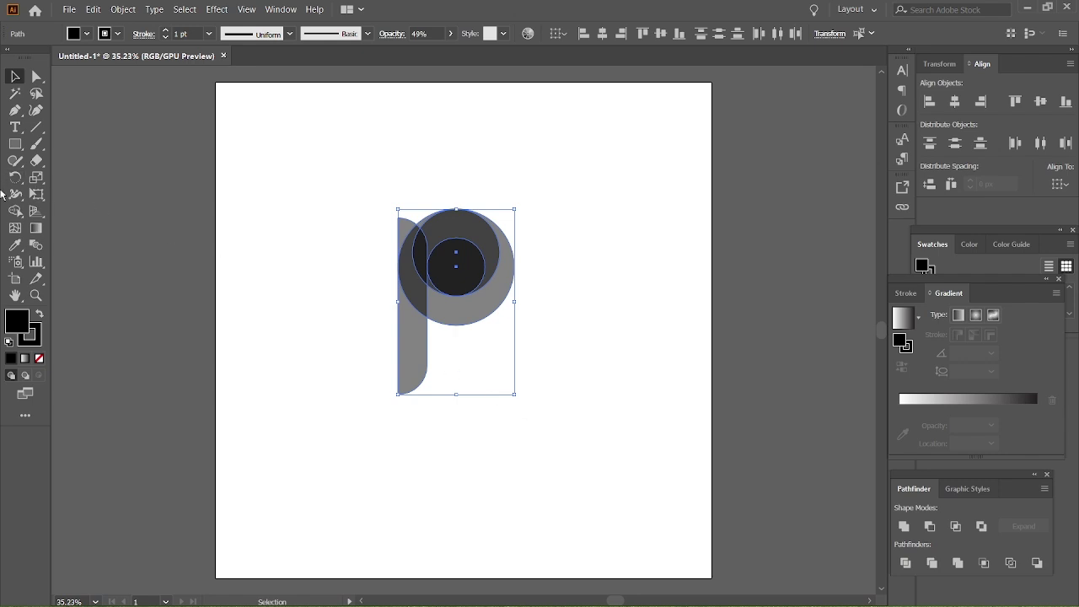
pyautogui.click(16, 211)
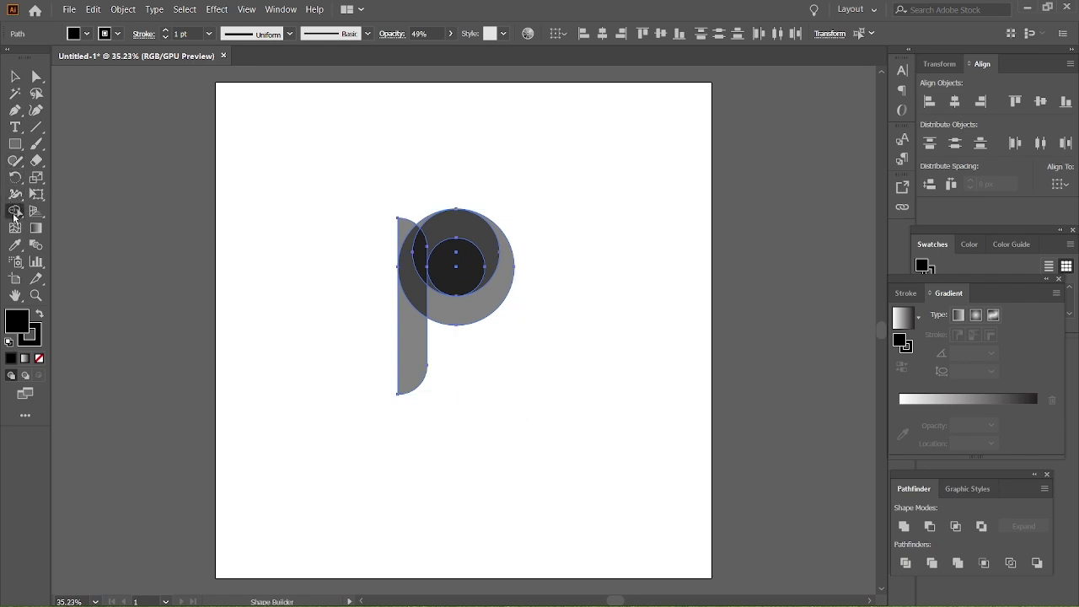
pyautogui.click(465, 283)
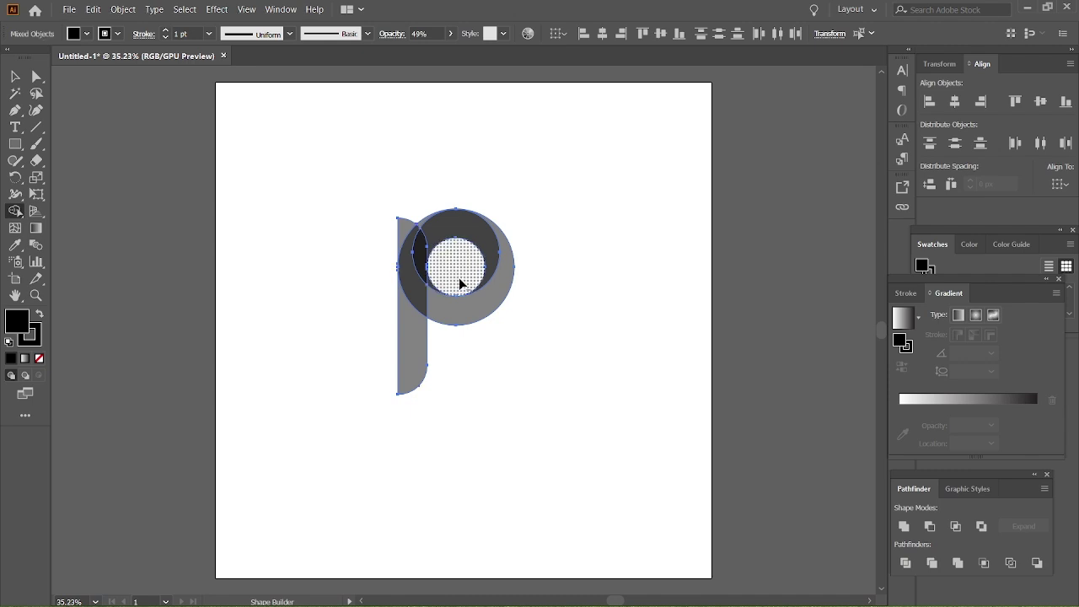
pyautogui.keyDown('alt'); pyautogui.click(404, 234); pyautogui.keyUp('alt')
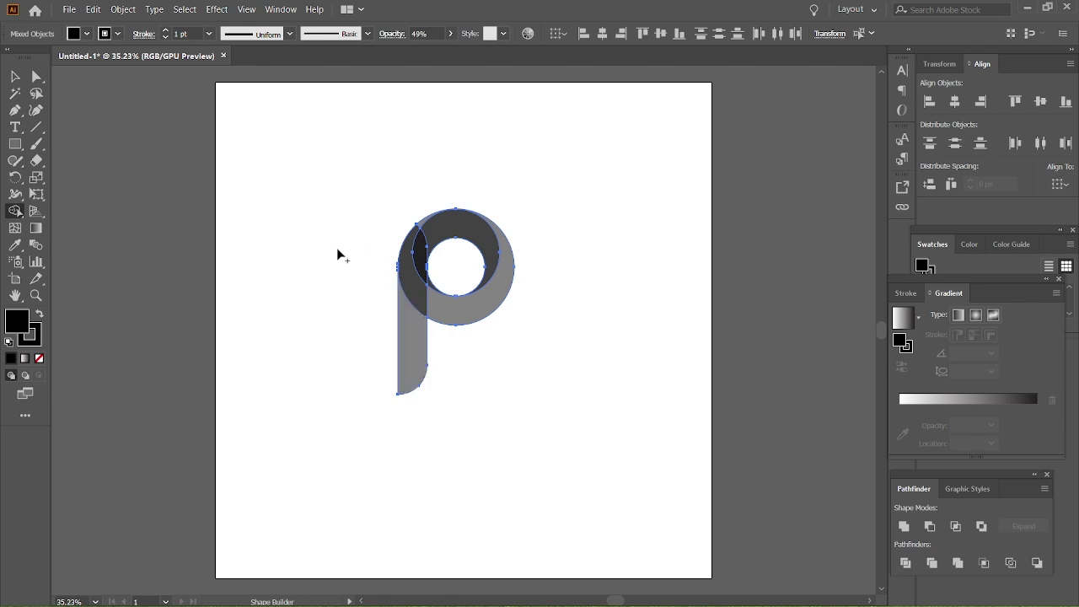
# Merge the crescent, stem and right ring regions into one solid grey p
pyautogui.hotkey('ctrl', '+')
pyautogui.hotkey('ctrl', '+')
pyautogui.hotkey('ctrl', '+')
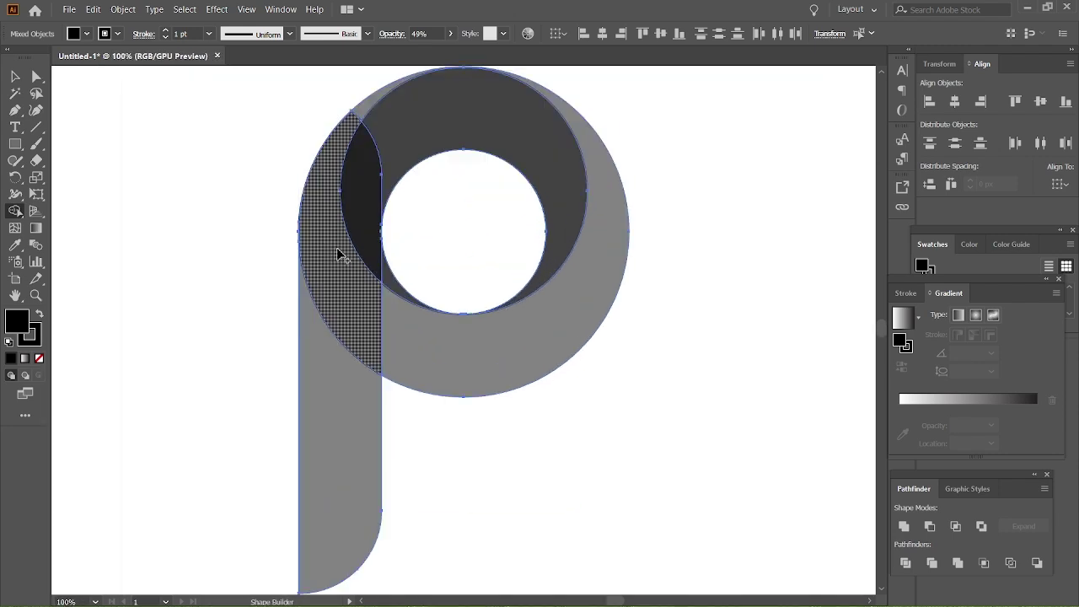
pyautogui.click(337, 255)
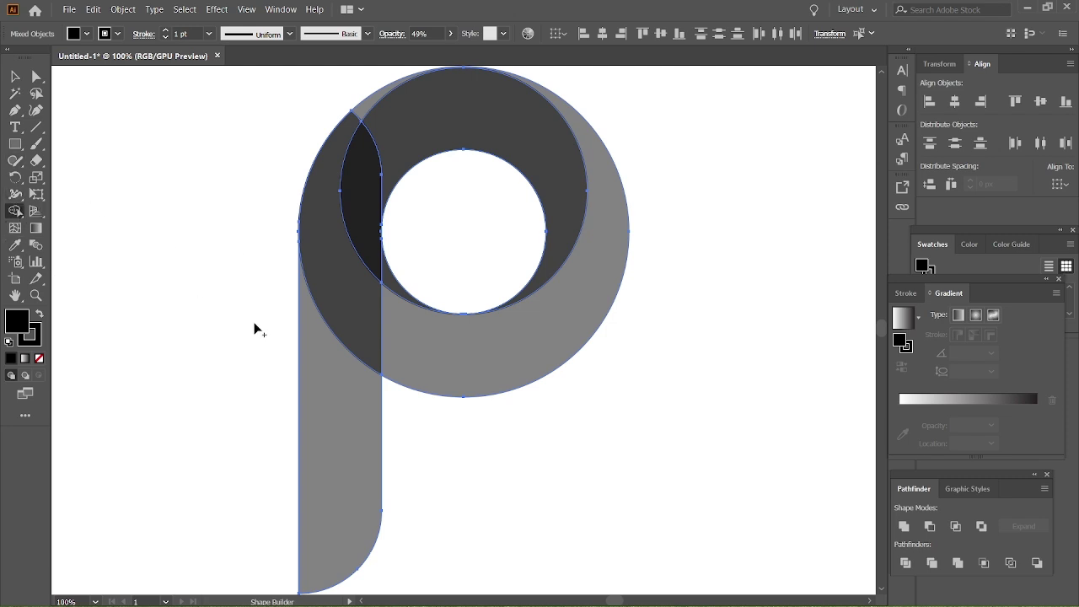
pyautogui.hotkey('ctrl', '-')
pyautogui.hotkey('ctrl', '-')
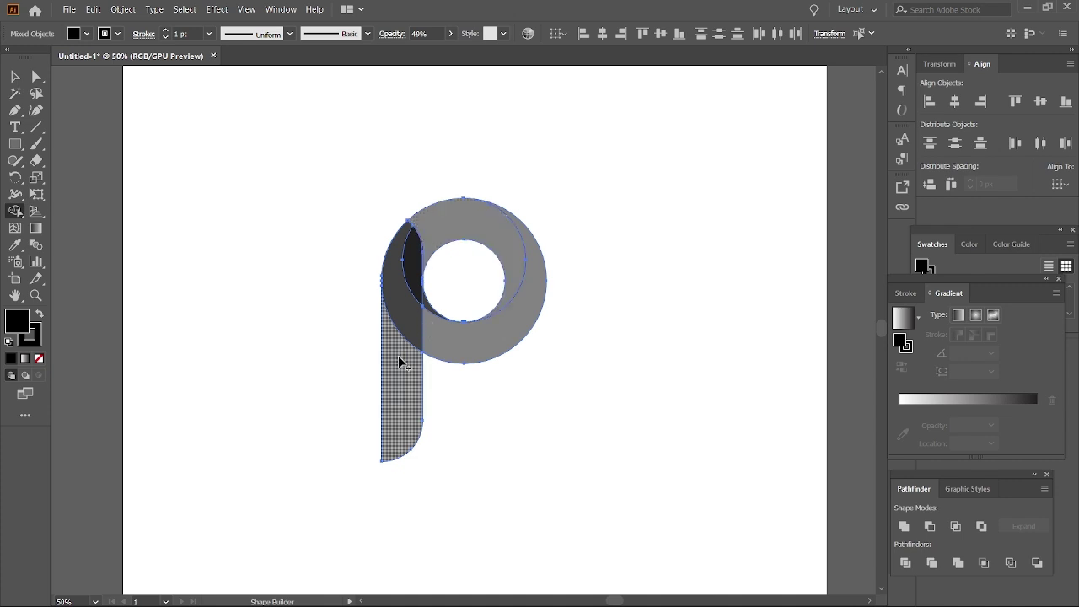
pyautogui.moveTo(399, 361); pyautogui.dragTo(412, 218)
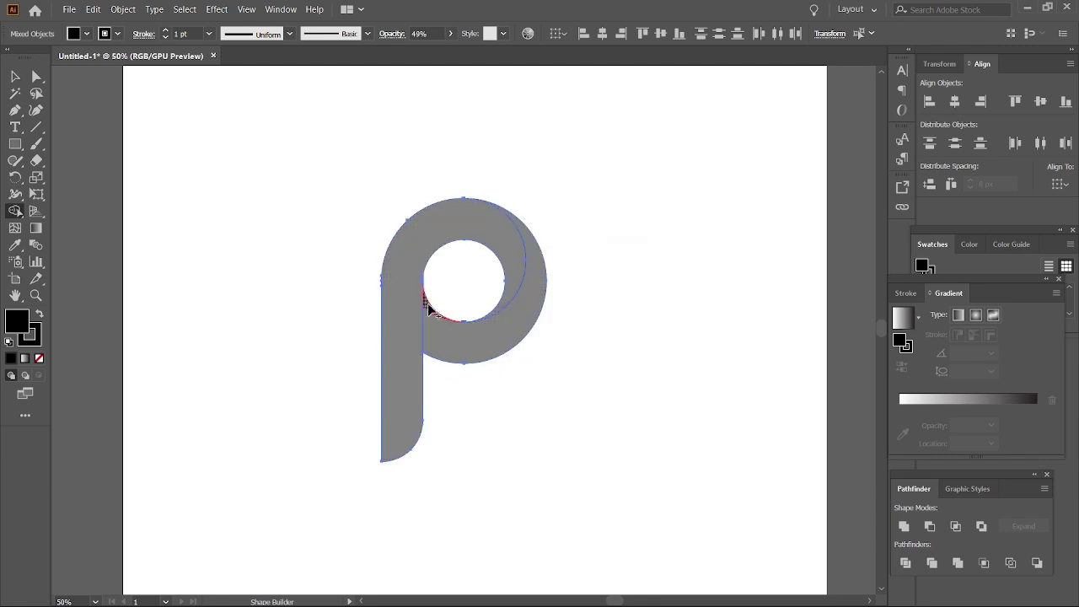
pyautogui.click(478, 359)
pyautogui.click(44, 77)
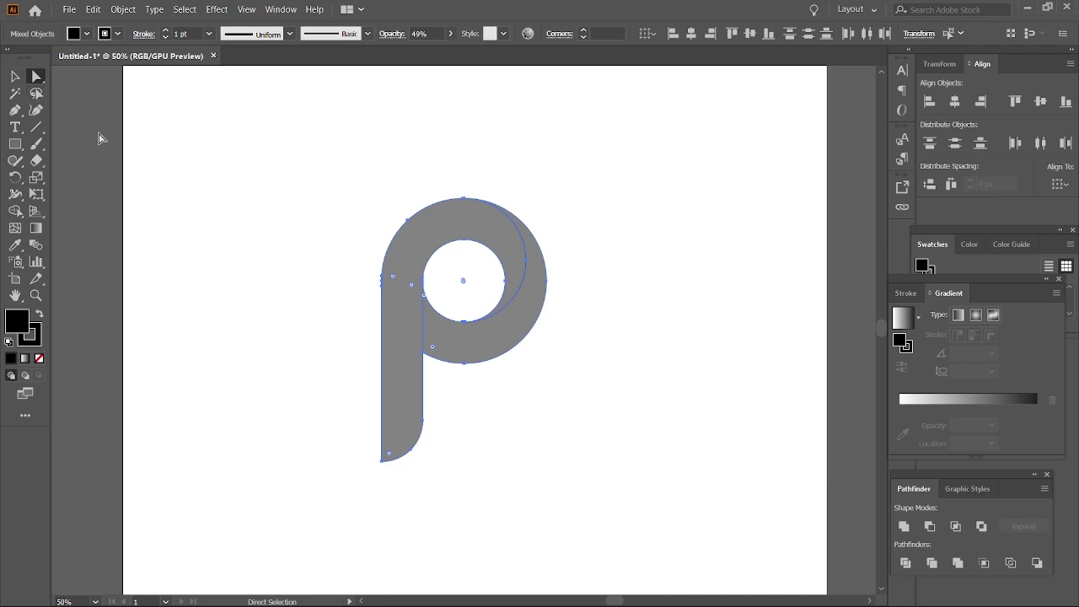
pyautogui.moveTo(475, 342); pyautogui.dragTo(473, 344)
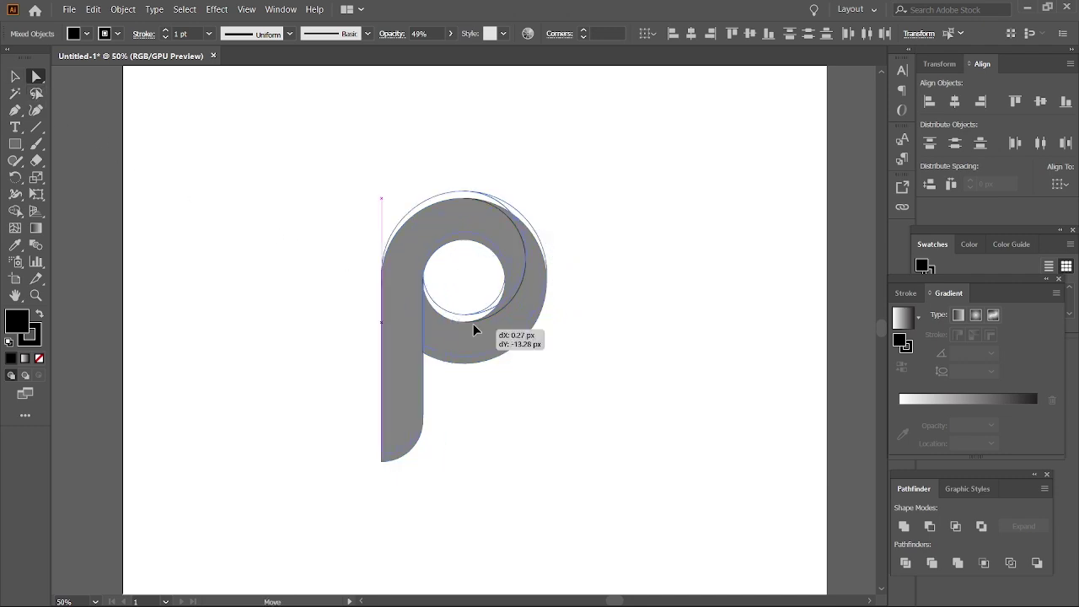
pyautogui.click(15, 75)
pyautogui.moveTo(498, 344); pyautogui.dragTo(498, 340)
pyautogui.click(604, 342)
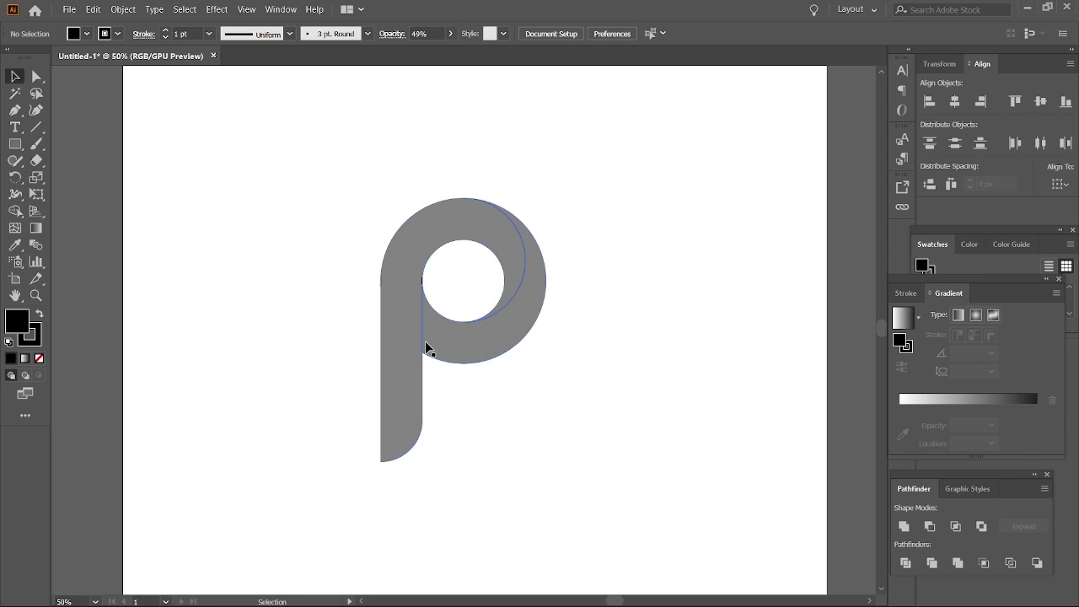
# Apply the Purple, Orange gradient preset to the whole P's fill
pyautogui.click(919, 318)
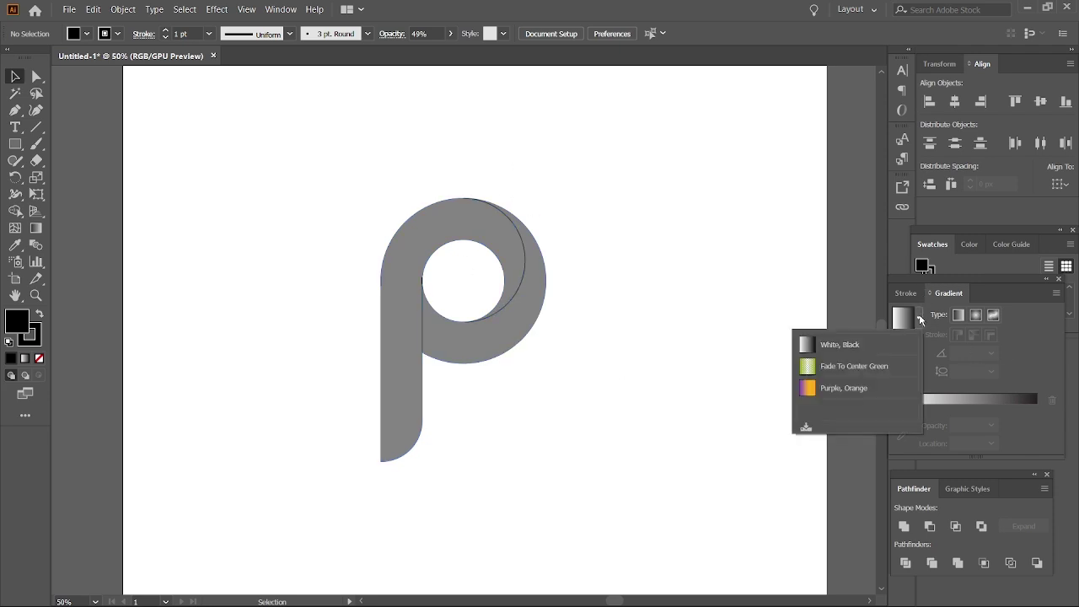
pyautogui.click(847, 385)
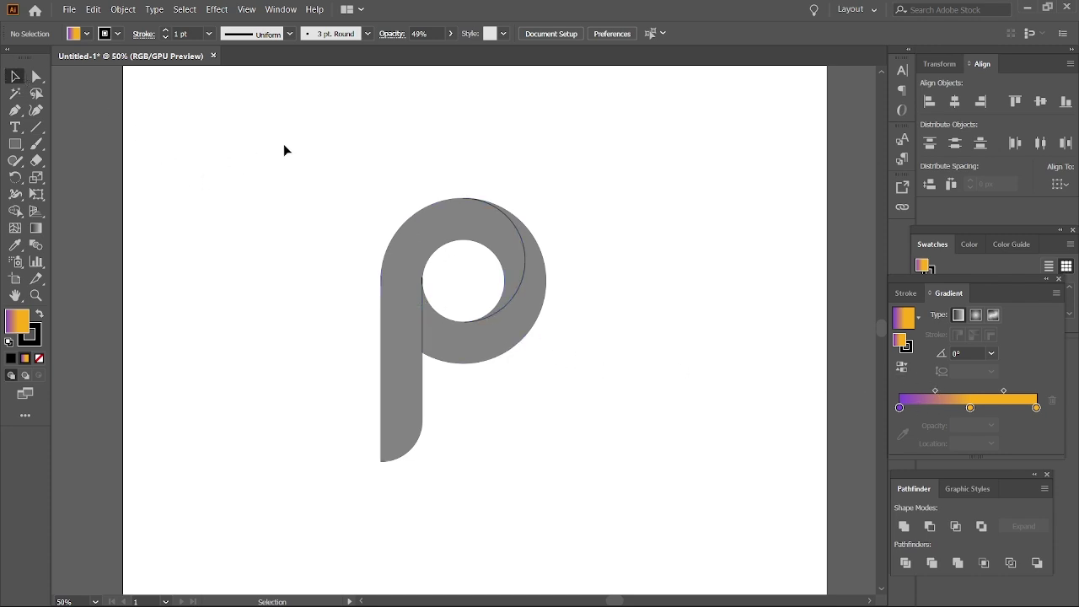
pyautogui.moveTo(284, 149); pyautogui.dragTo(613, 494)
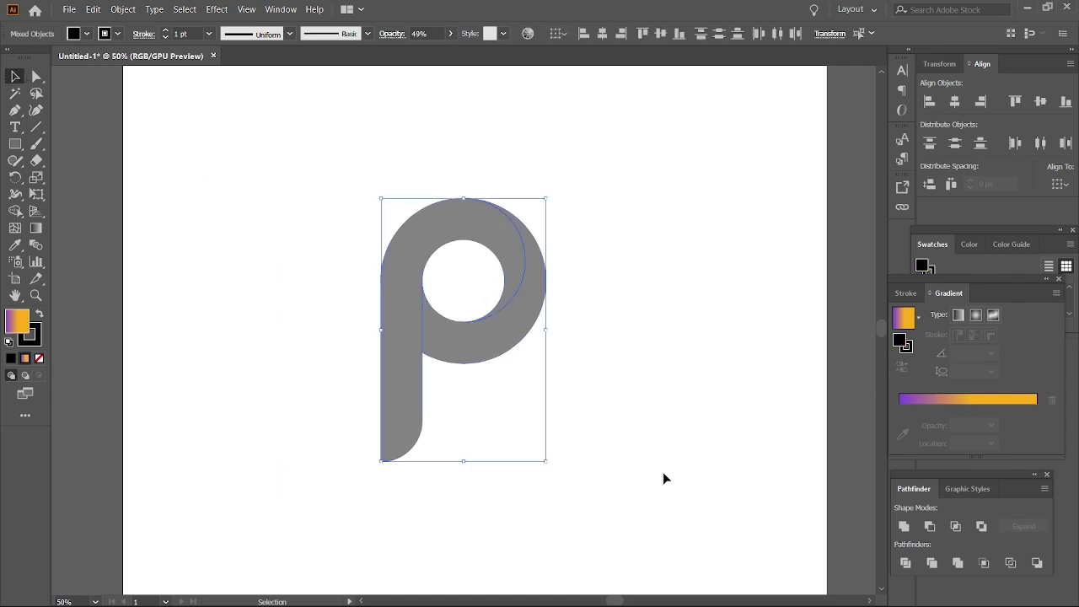
pyautogui.click(946, 400)
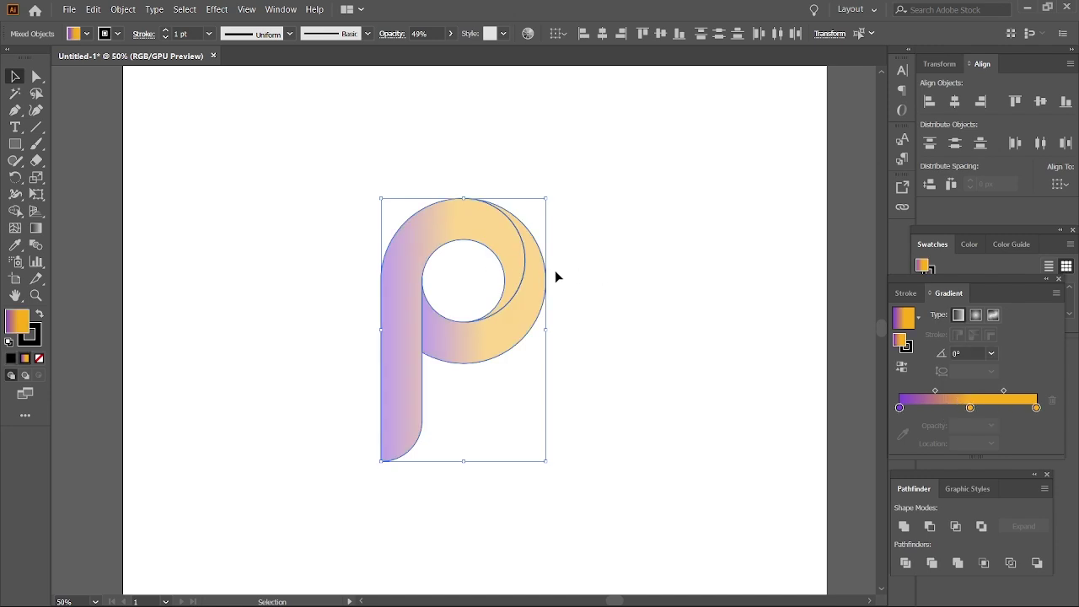
# Select the P's loop piece, then its stem piece, individually
pyautogui.click(494, 331)
pyautogui.moveTo(495, 331); pyautogui.dragTo(494, 331)
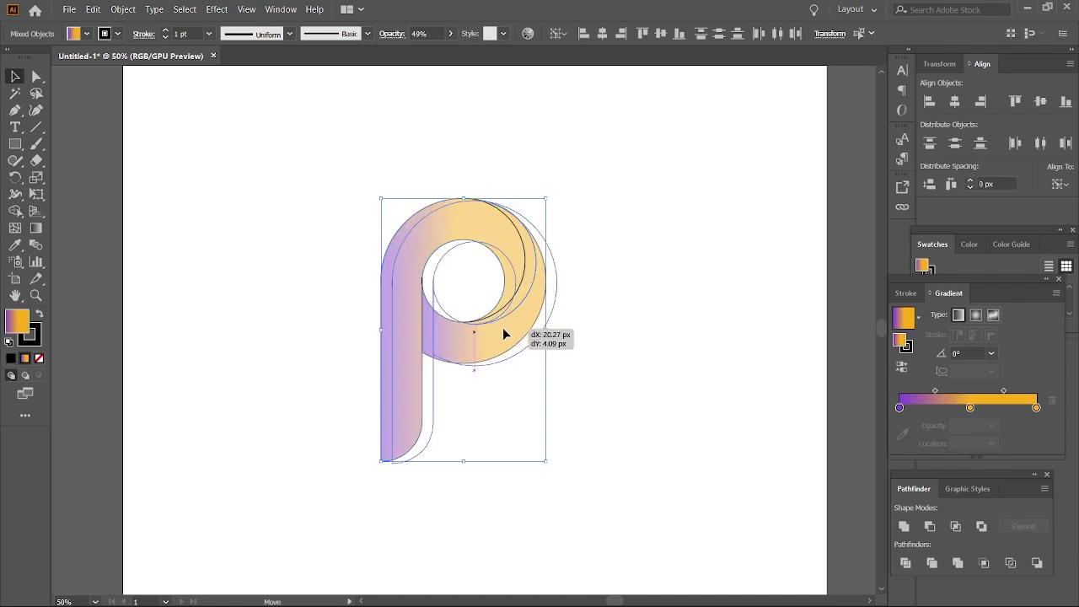
pyautogui.click(494, 331)
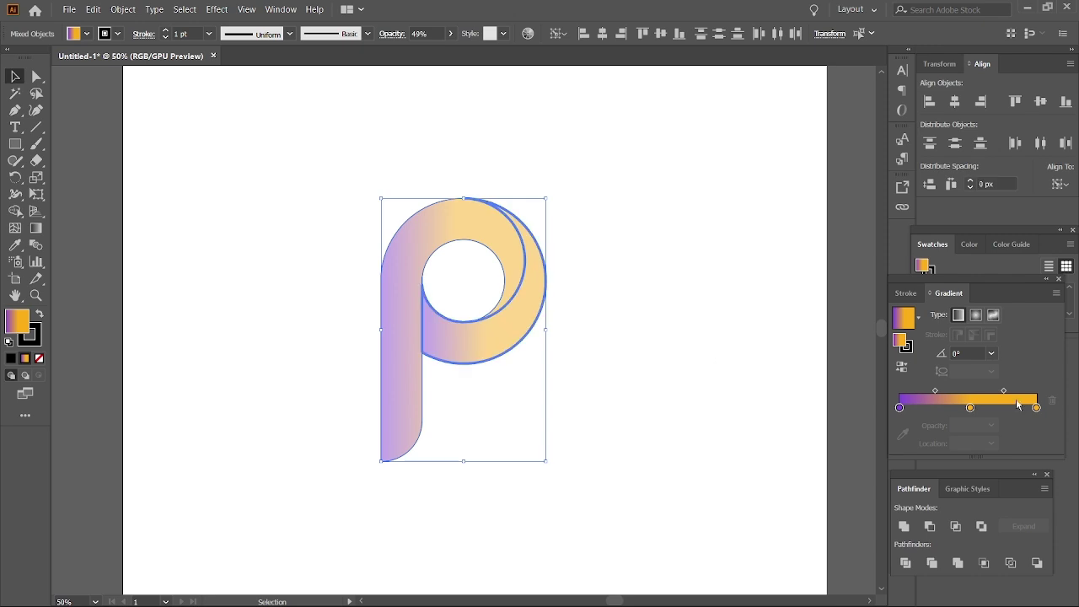
pyautogui.click(406, 254)
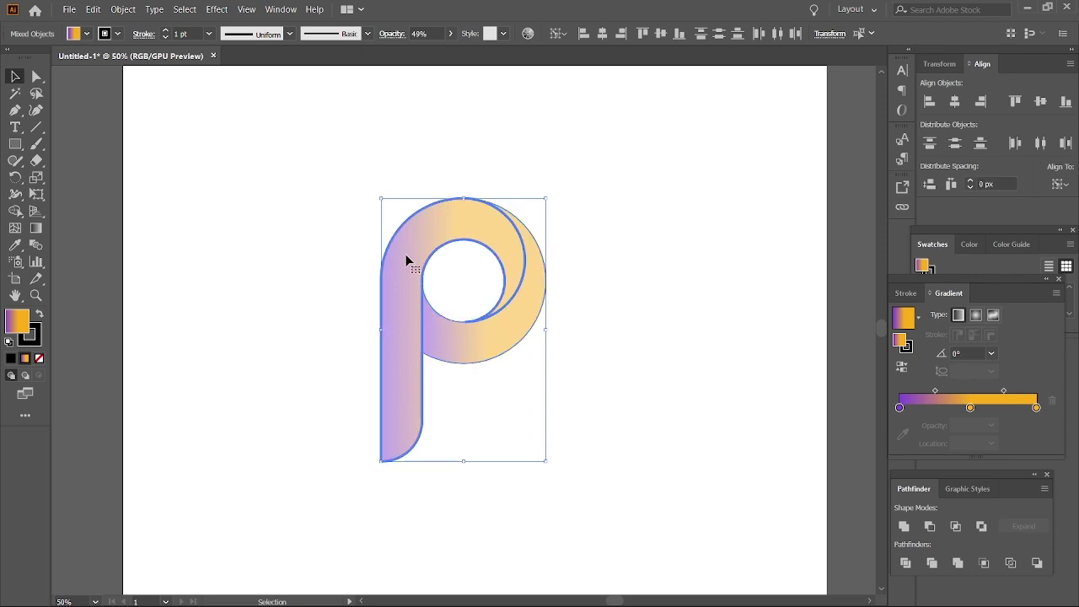
# Switch the P to a flat fill and try orange, green, cyan and blue-purple from the spectrum
pyautogui.click(970, 244)
pyautogui.click(929, 295)
pyautogui.click(976, 292)
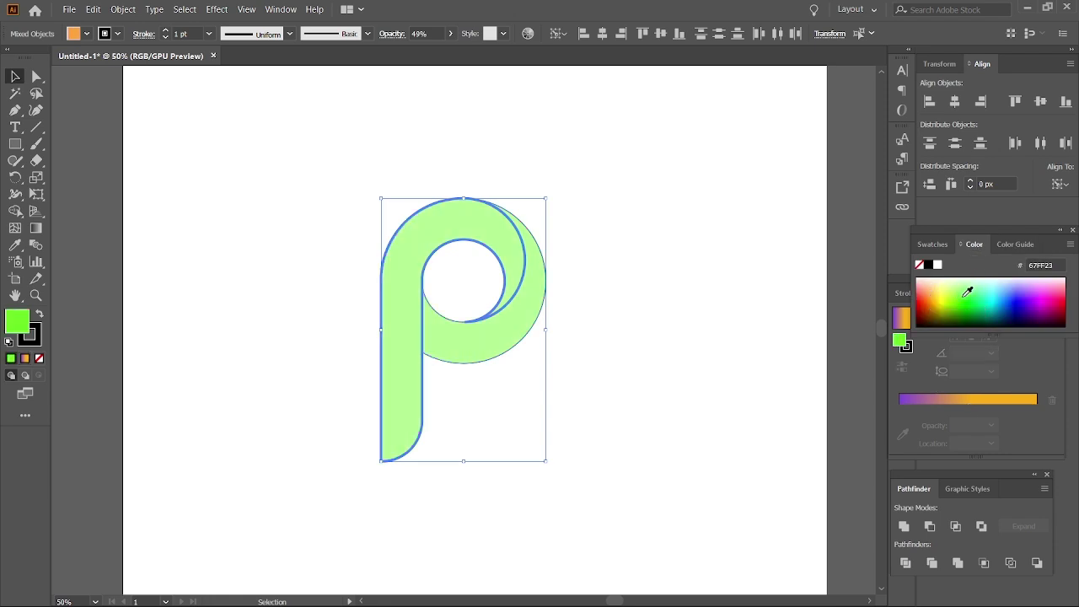
pyautogui.click(968, 287)
pyautogui.click(1016, 294)
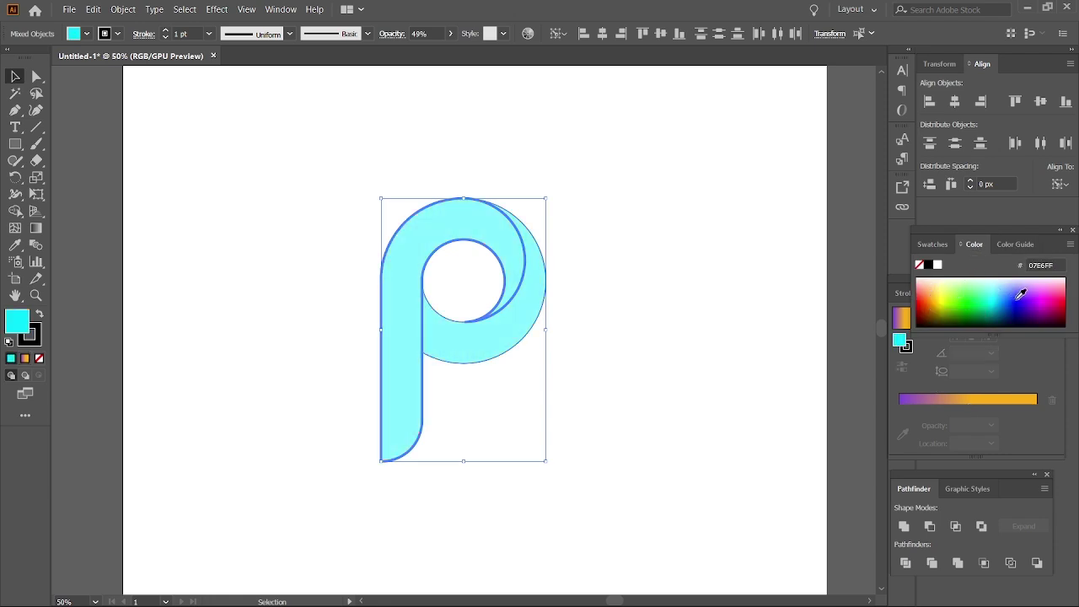
pyautogui.click(1021, 293)
pyautogui.click(988, 299)
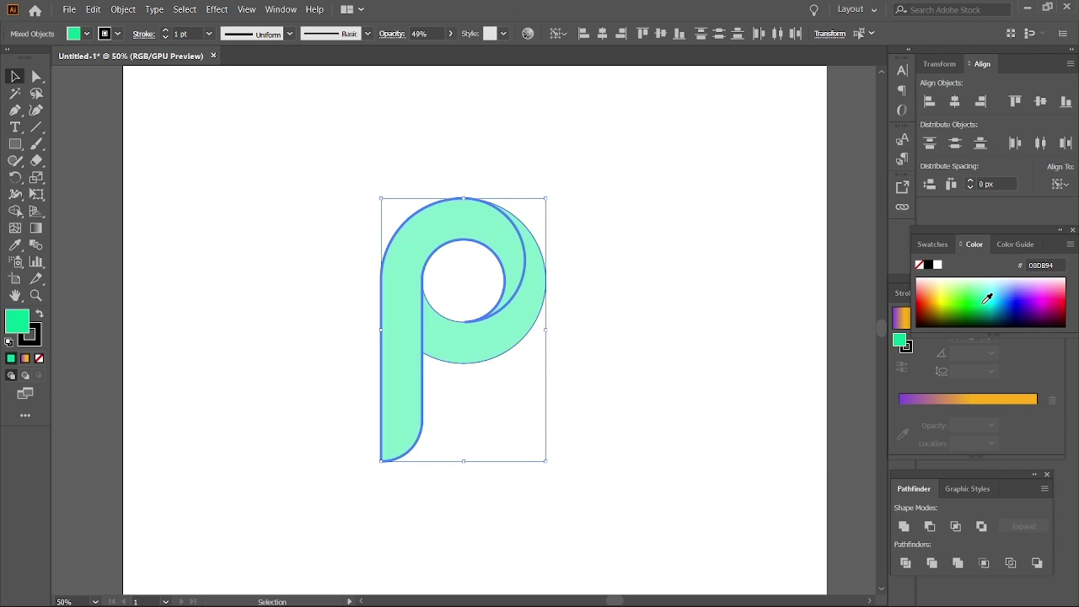
pyautogui.click(975, 298)
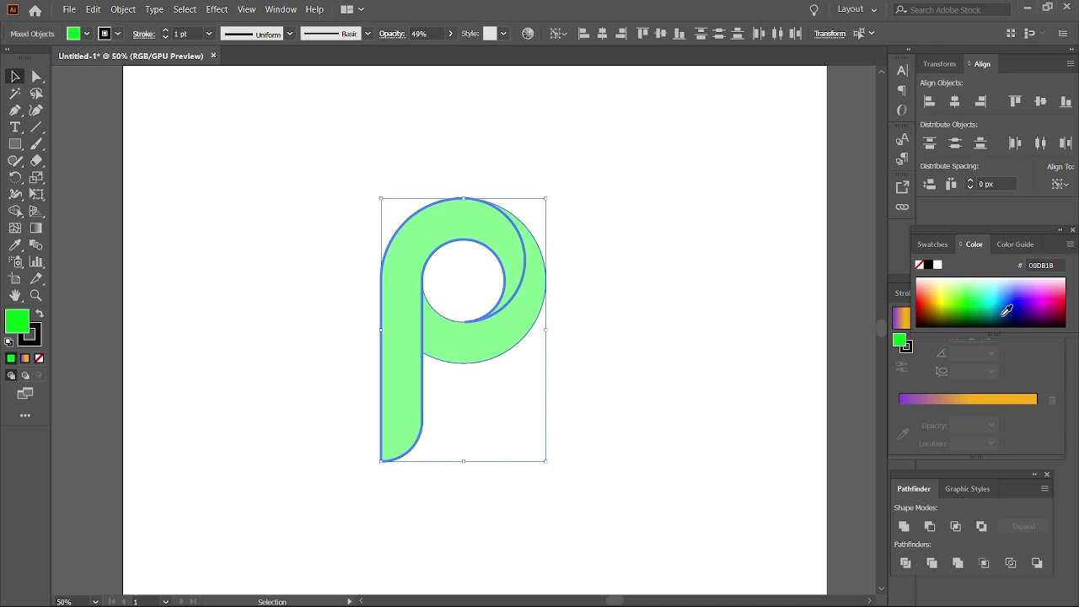
# Settle on a dark blue 0000BD fill, showing as soft periwinkle at 49% opacity
pyautogui.click(1005, 310)
pyautogui.click(969, 305)
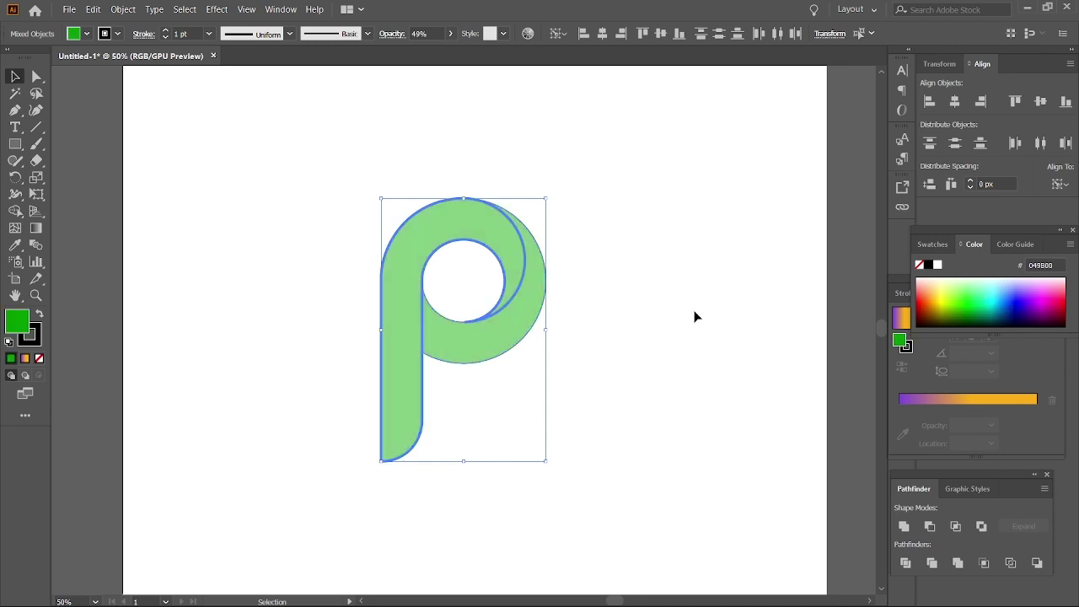
pyautogui.click(1016, 302)
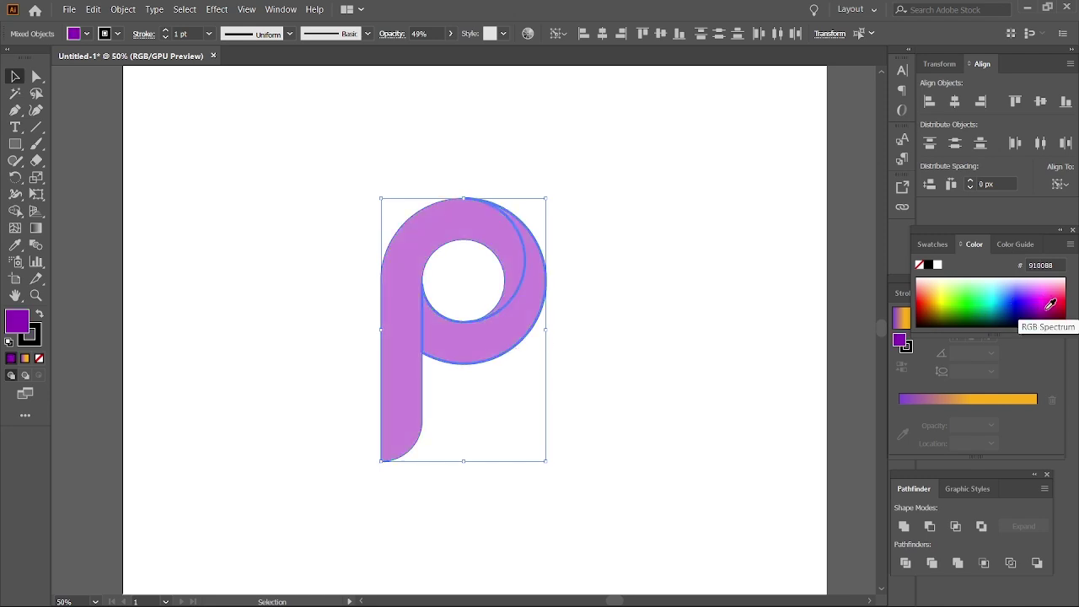
pyautogui.click(1016, 308)
pyautogui.click(932, 244)
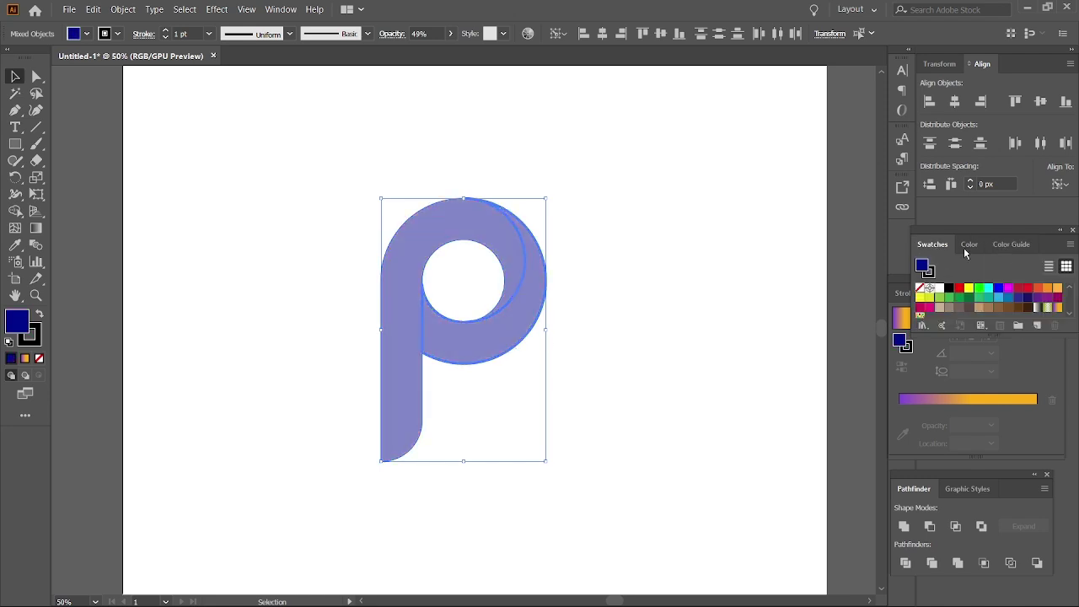
pyautogui.click(990, 245)
pyautogui.click(932, 245)
pyautogui.click(664, 283)
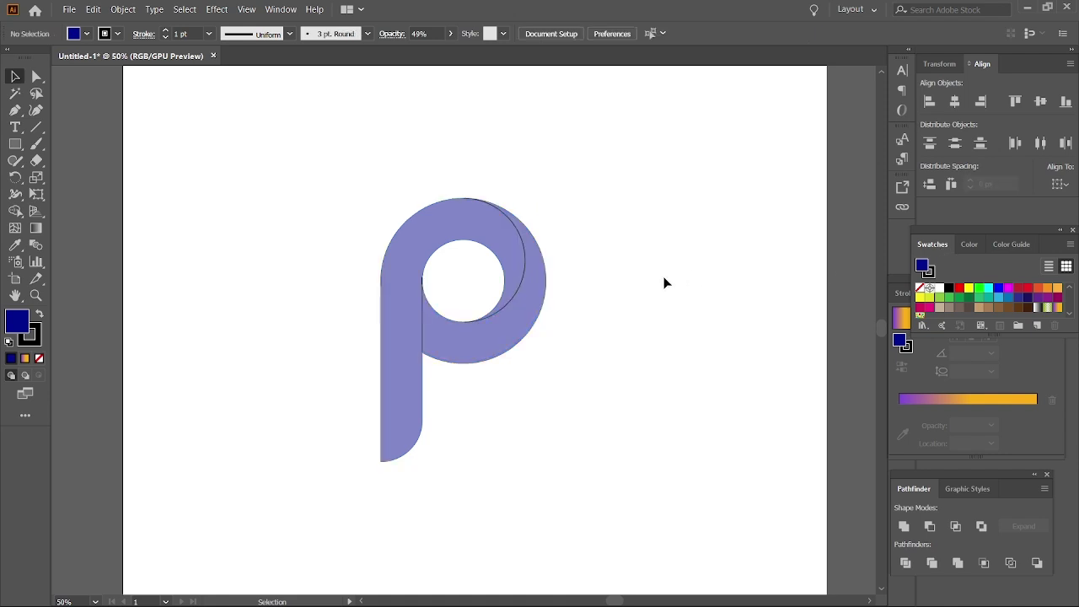
pyautogui.hscroll(1, 656, 293)
pyautogui.hscroll(-5, 607, 310)
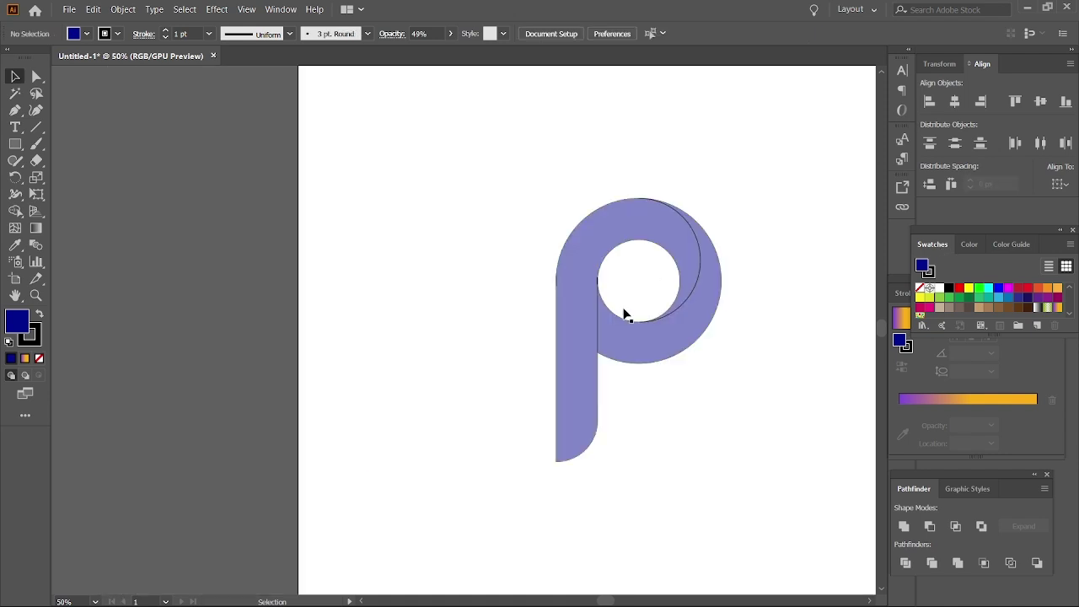
pyautogui.hscroll(8, 641, 319)
pyautogui.hscroll(-3, 590, 312)
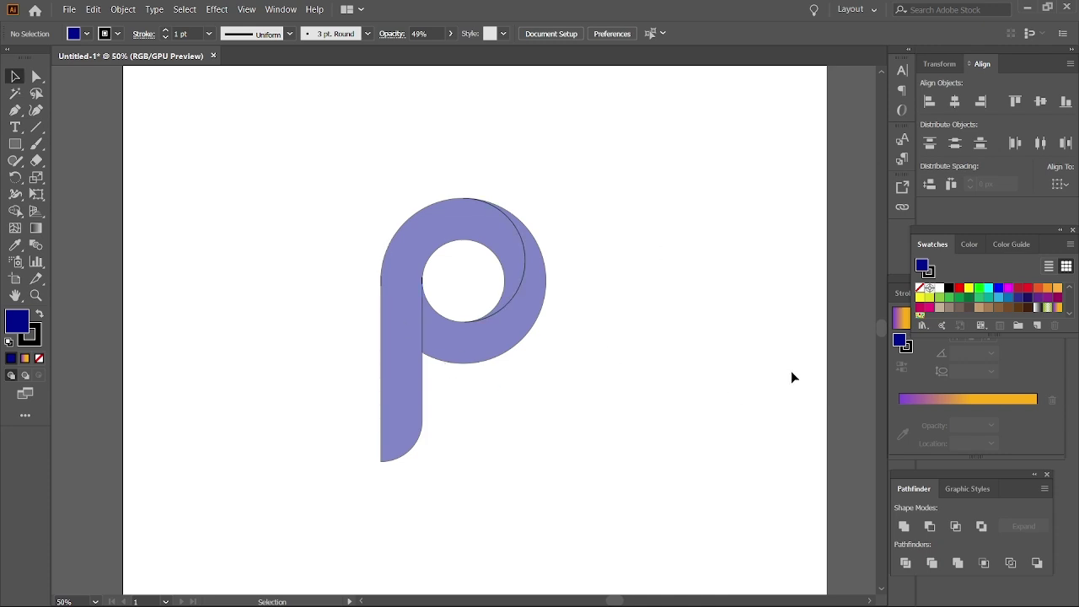
pyautogui.click(969, 244)
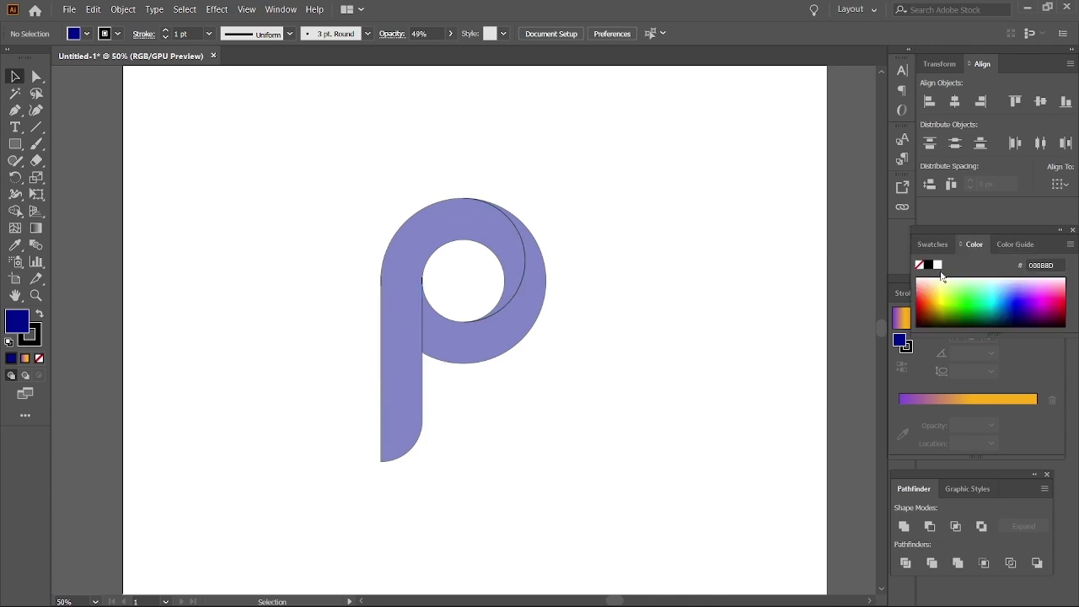
pyautogui.click(1012, 244)
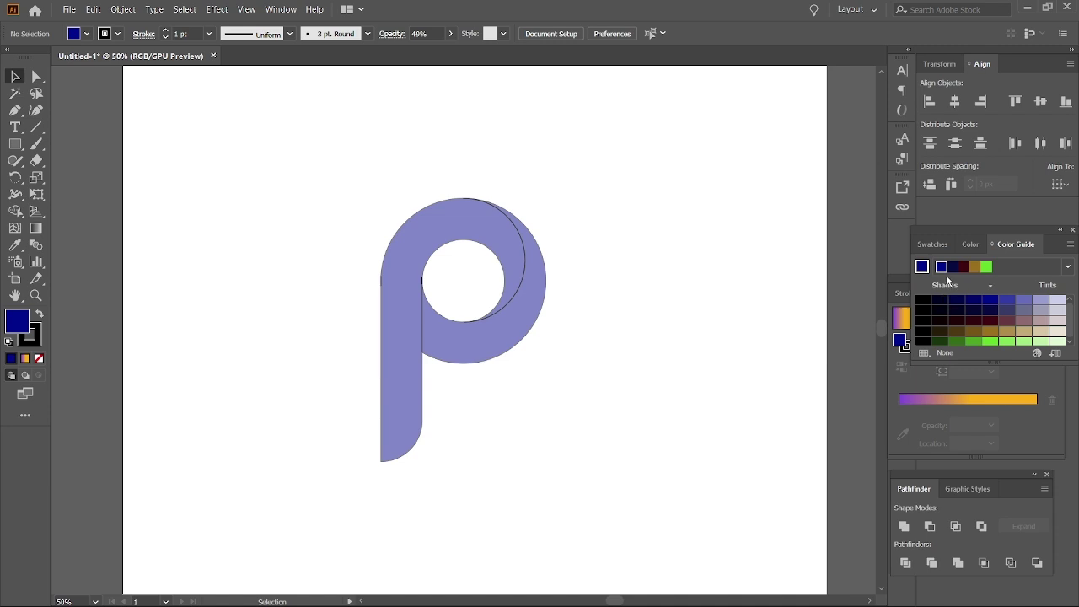